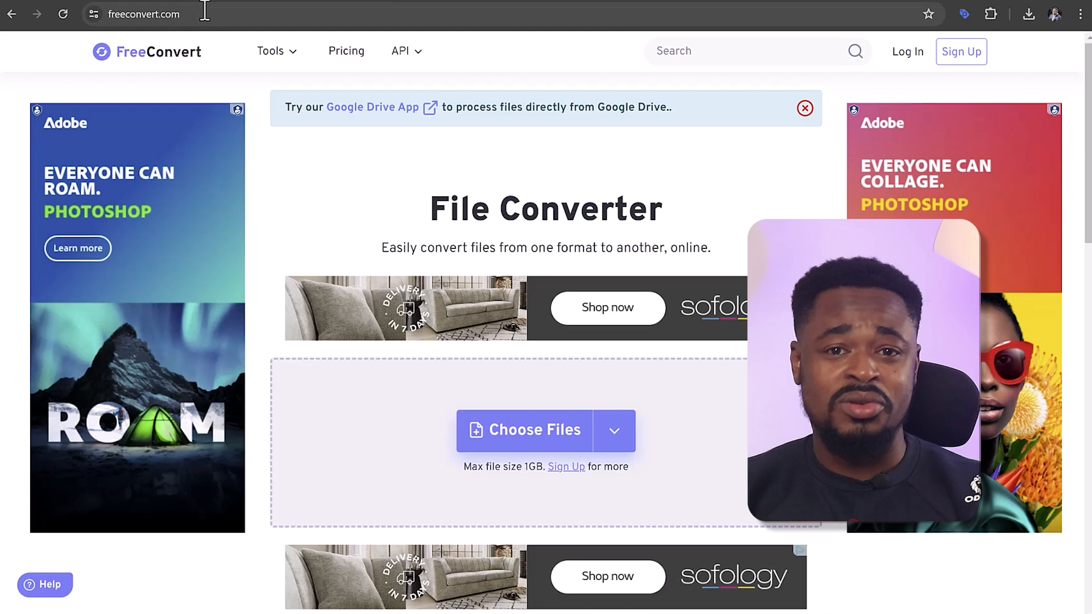
Upload the media file from the device to FreeConvert for conversion and download the converted result.
{"action": "left_click_drag", "start_coordinate": [208, 10], "coordinate": [79, 14]}
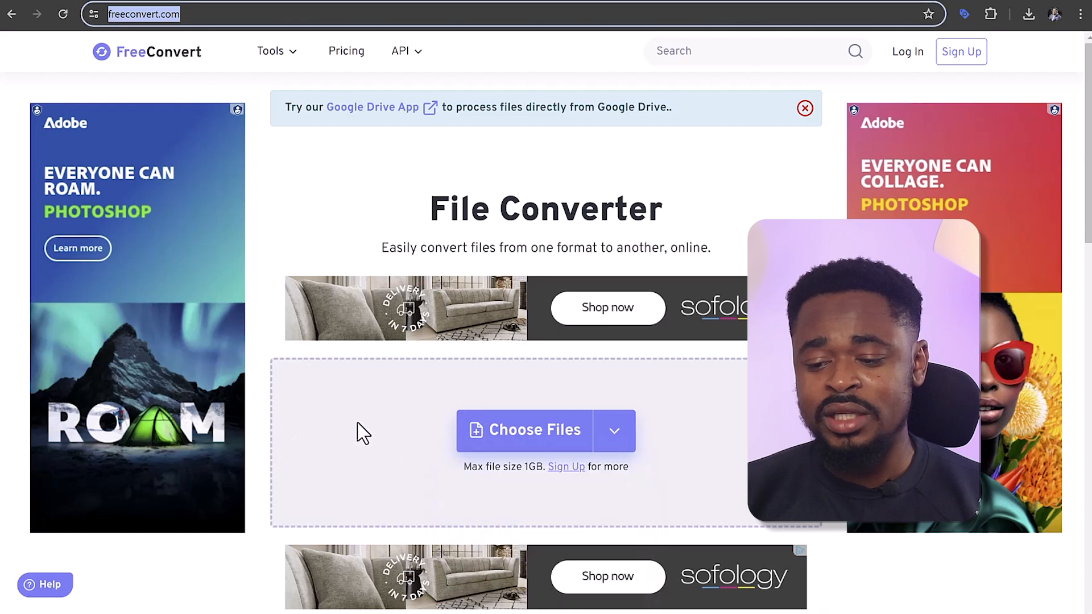
{"action": "left_click", "coordinate": [480, 438]}
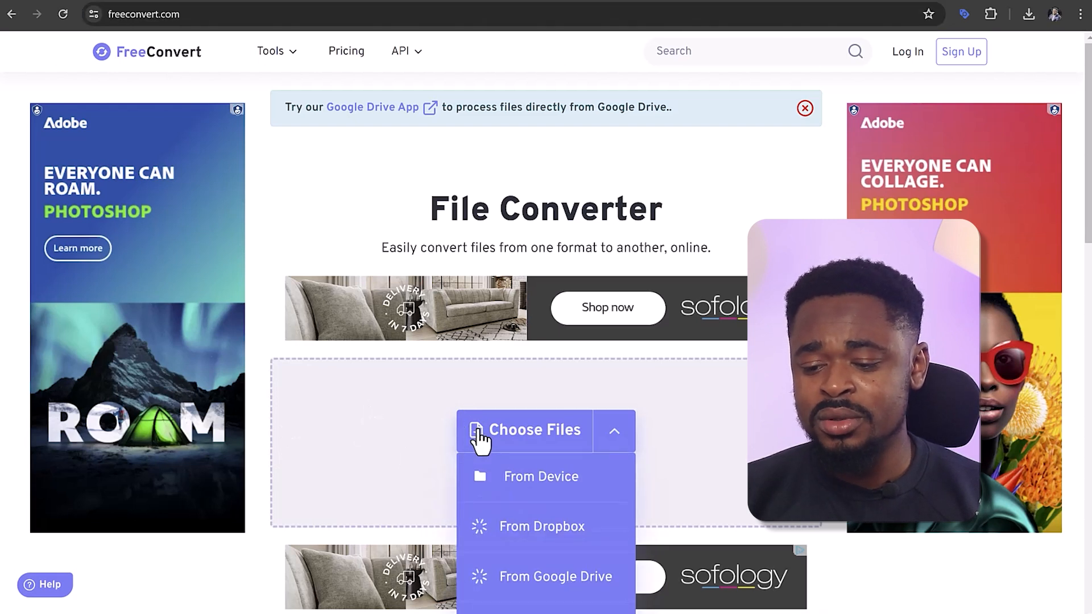
{"action": "left_click", "coordinate": [520, 472]}
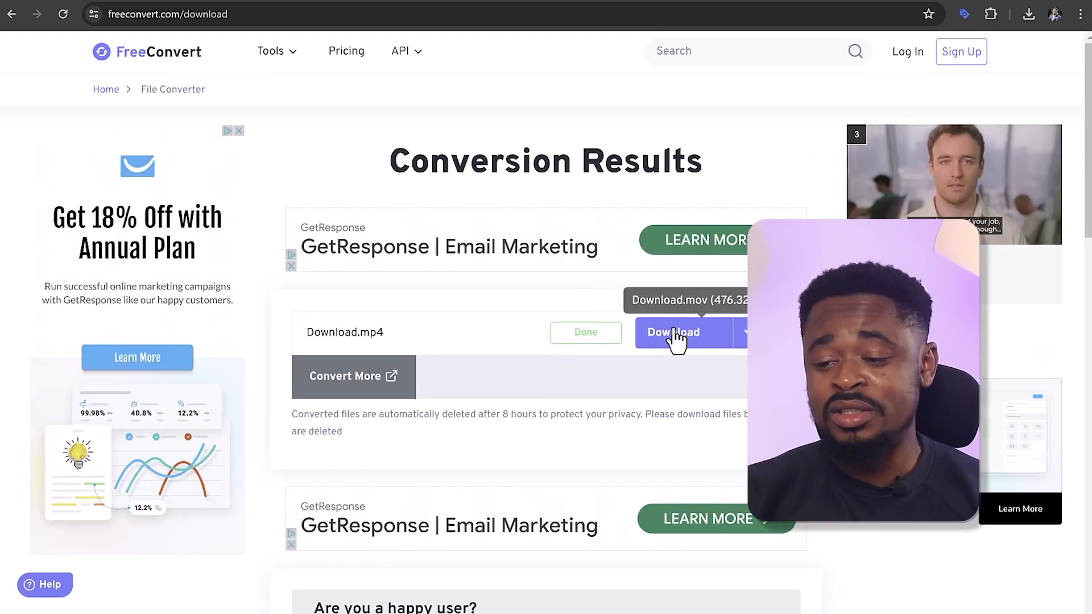
{"action": "left_click", "coordinate": [673, 339]}
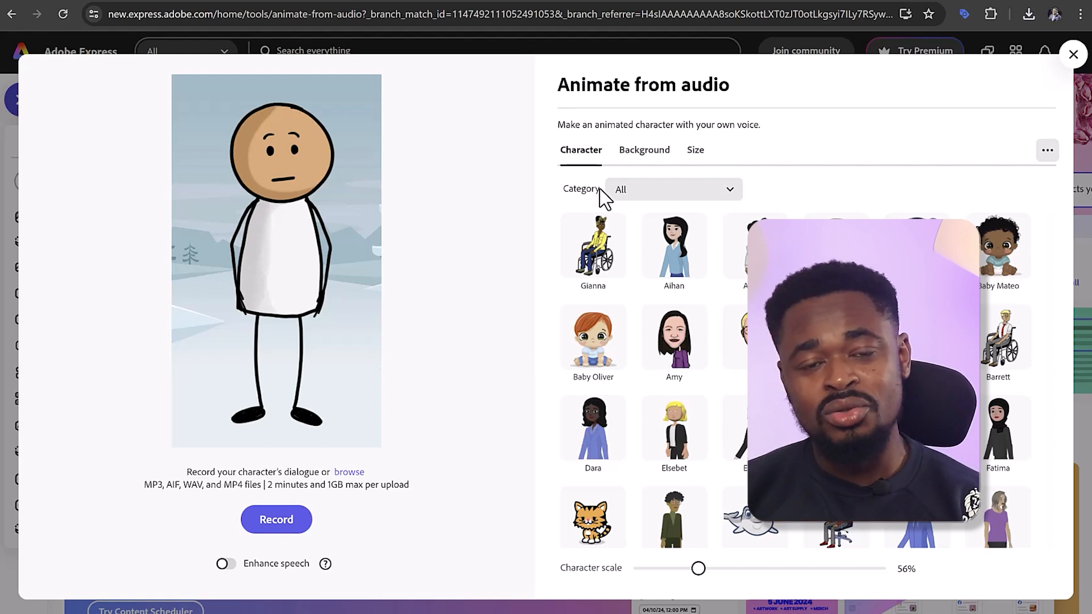
In Adobe Express's Animate from audio tool, replace the character's background with a solid bright green custom color.
{"action": "left_click", "coordinate": [654, 166]}
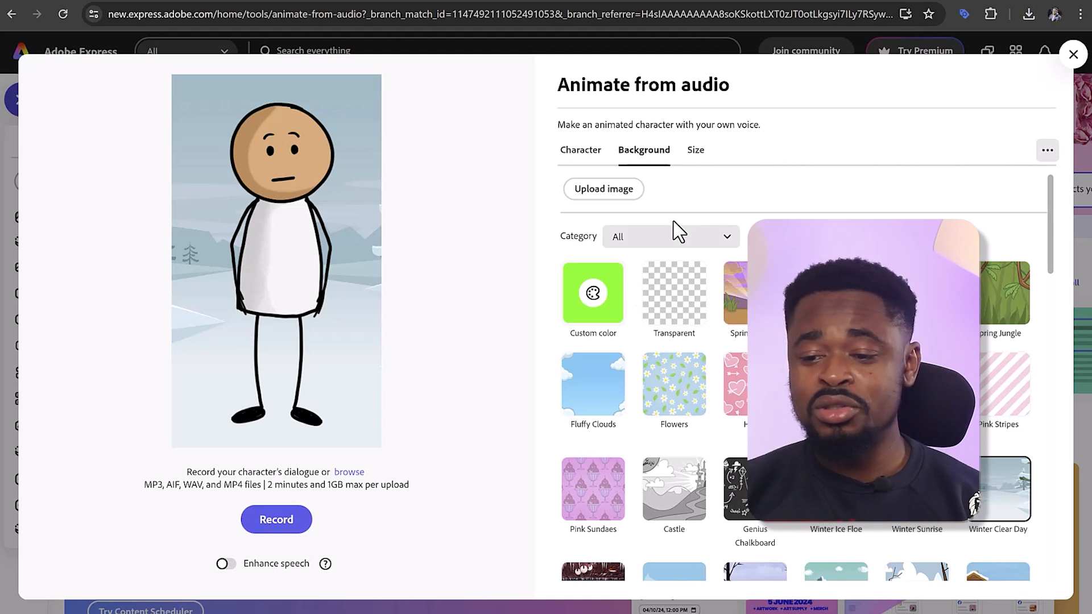
{"action": "left_click", "coordinate": [594, 300]}
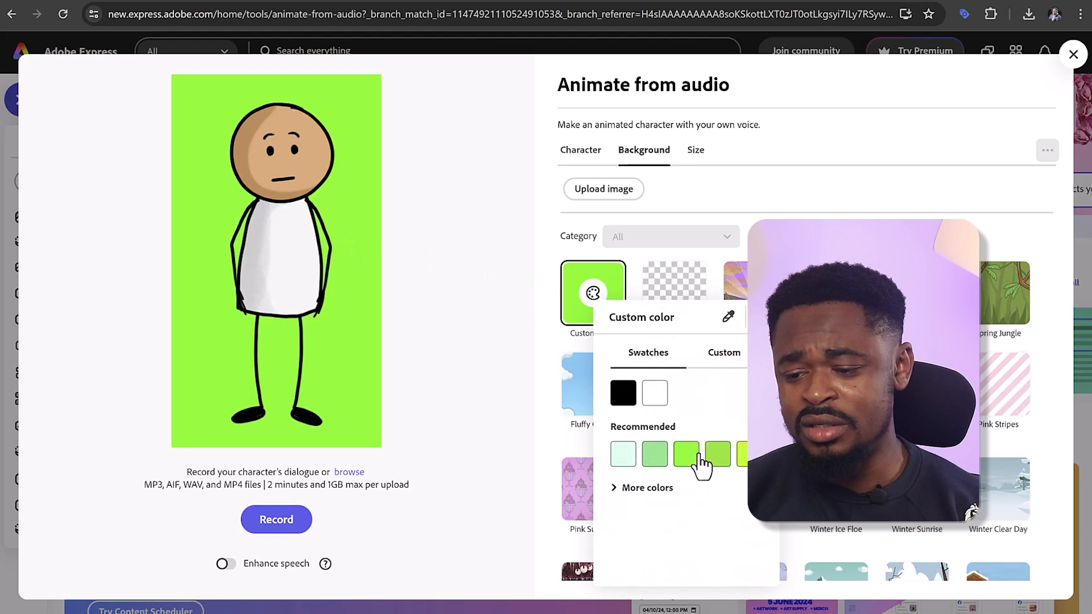
{"action": "left_click", "coordinate": [725, 353]}
{"action": "mouse_move", "coordinate": [759, 412]}
{"action": "left_mouse_down"}
{"action": "mouse_move", "coordinate": [755, 432]}
{"action": "mouse_move", "coordinate": [761, 410]}
{"action": "left_mouse_up"}
{"action": "left_click", "coordinate": [801, 197]}
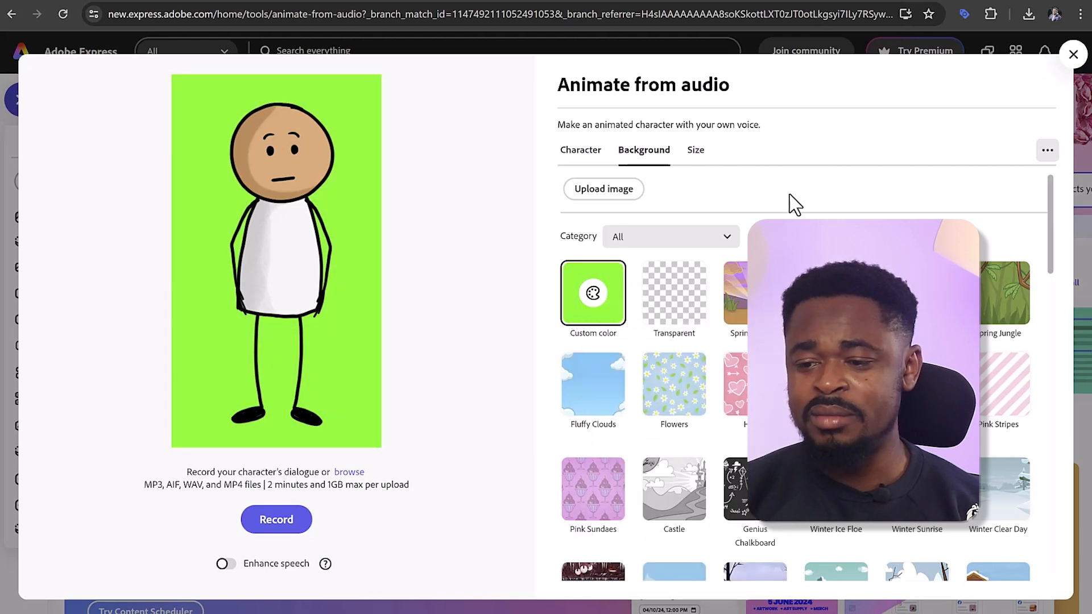
{"action": "left_click", "coordinate": [617, 301]}
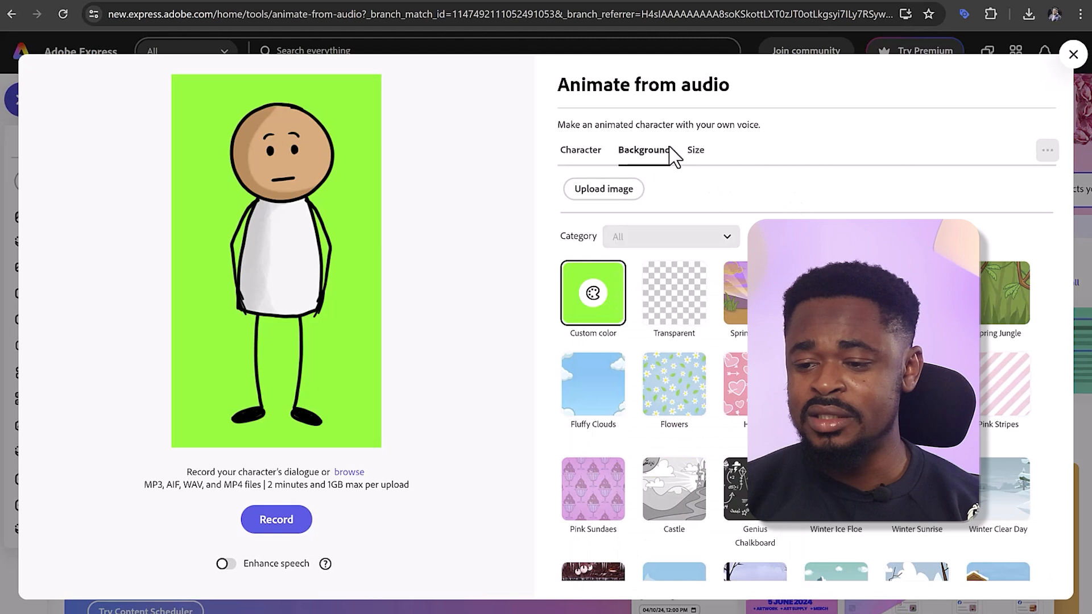
Upload the Download audio file from the device as the stick figure's dialogue.
{"action": "left_click", "coordinate": [591, 165]}
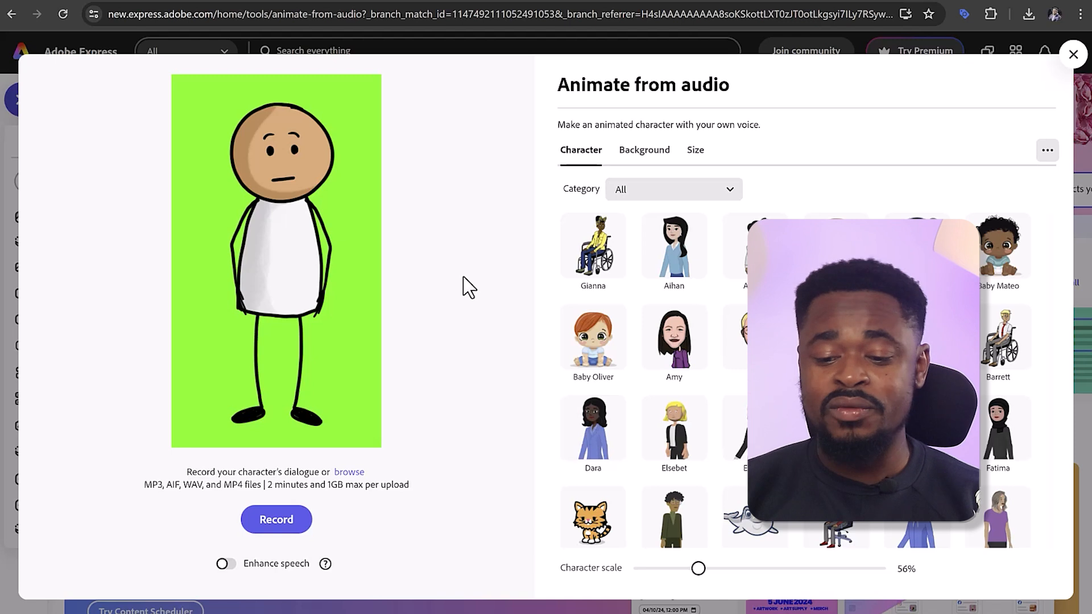
{"action": "left_click", "coordinate": [350, 472]}
{"action": "left_click", "coordinate": [360, 340]}
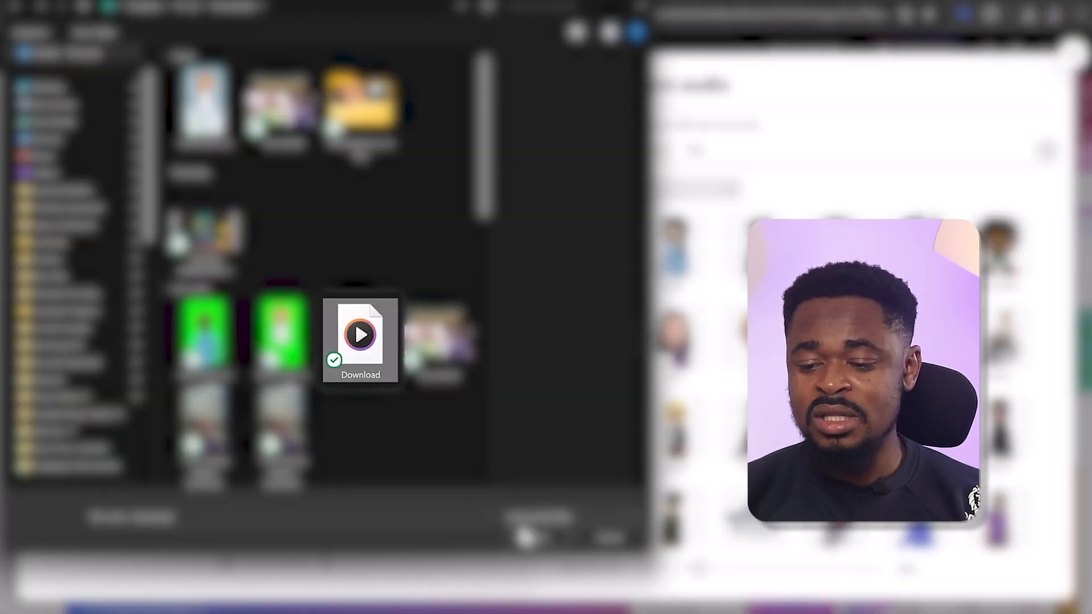
{"action": "left_click", "coordinate": [525, 538]}
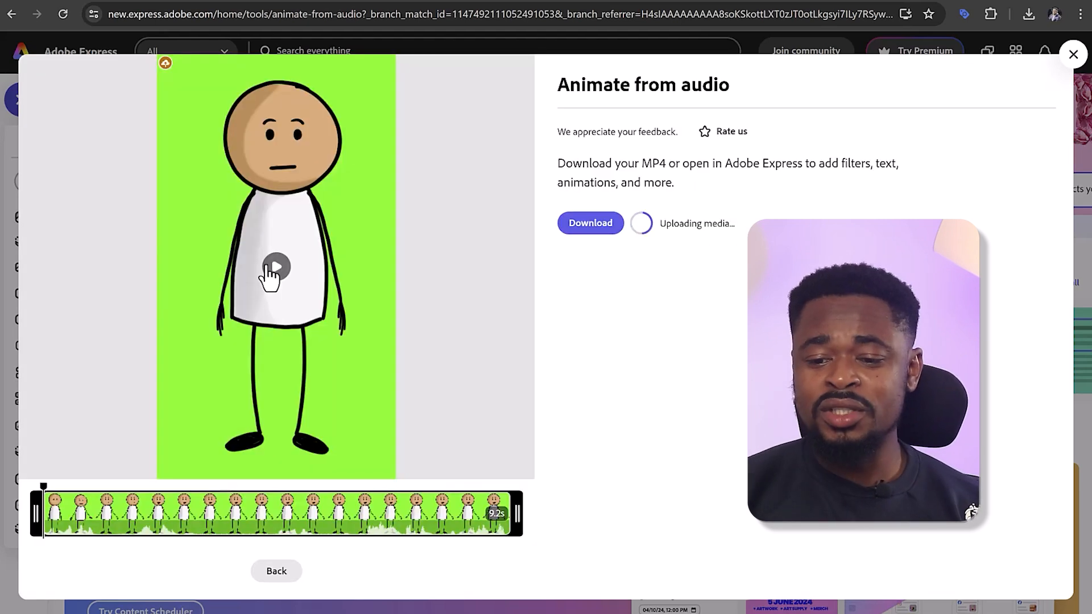
Play a short part of the stick figure animation and download it as an MP4.
{"action": "left_click", "coordinate": [268, 266]}
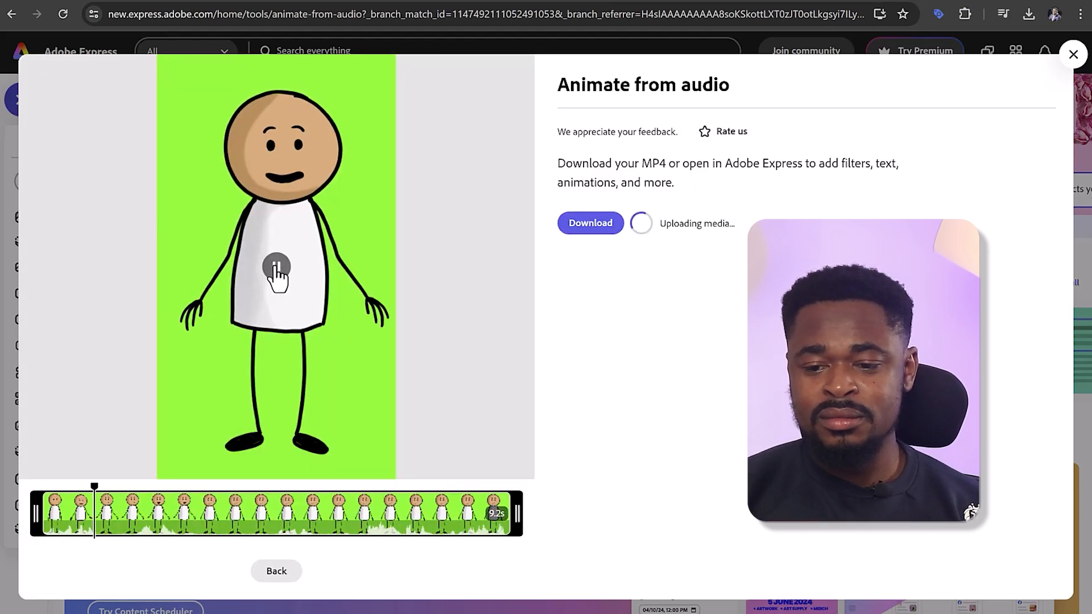
{"action": "left_click", "coordinate": [300, 272]}
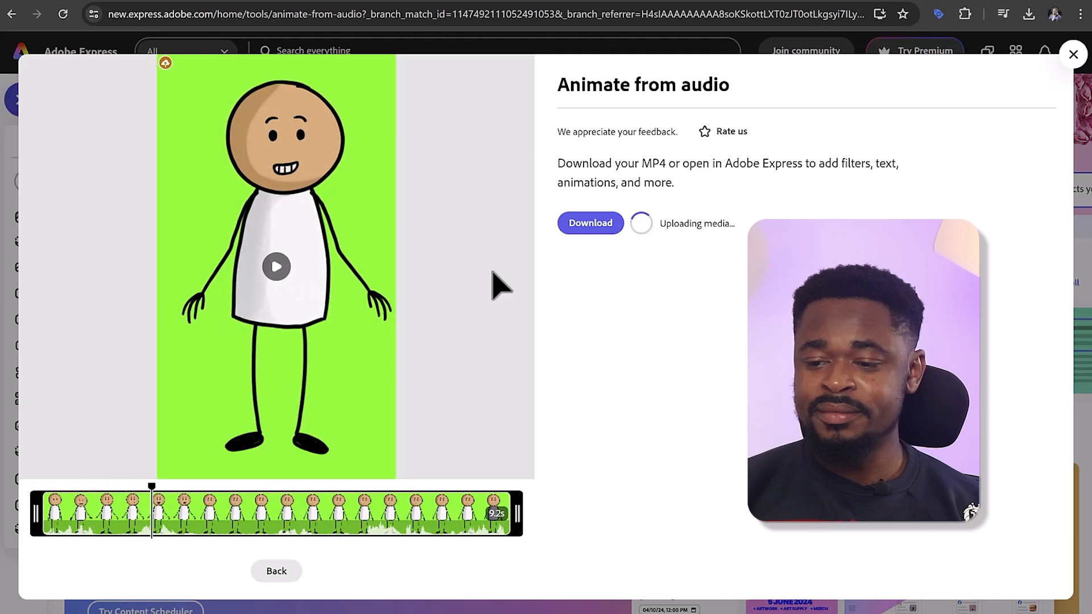
{"action": "left_click", "coordinate": [606, 227]}
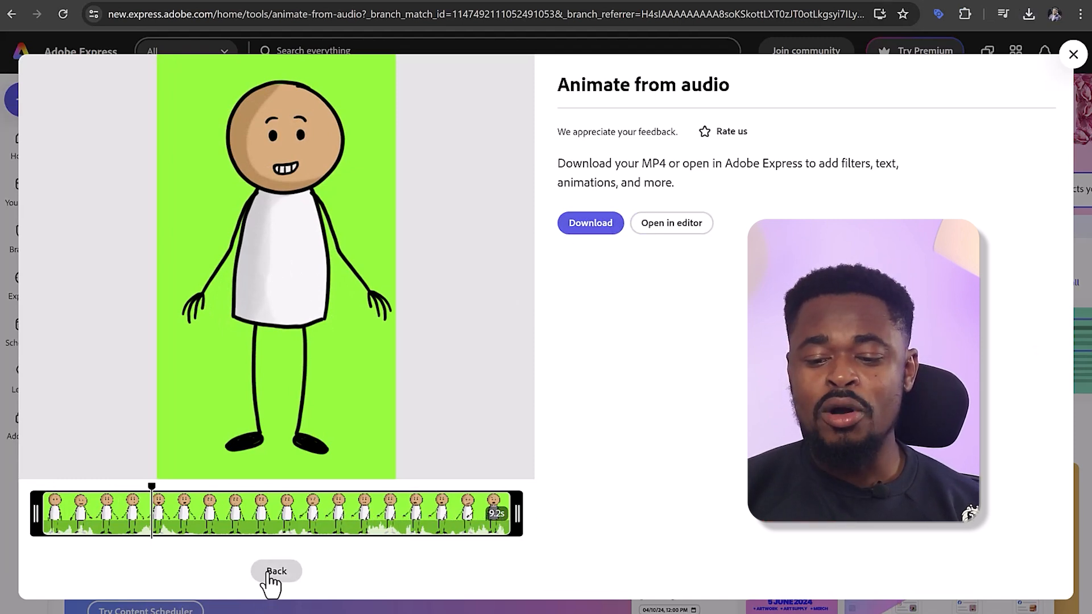
Return to the character choices, replace the stick figure with Smith centered in the green frame, and preview the resulting animation.
{"action": "left_click", "coordinate": [276, 572]}
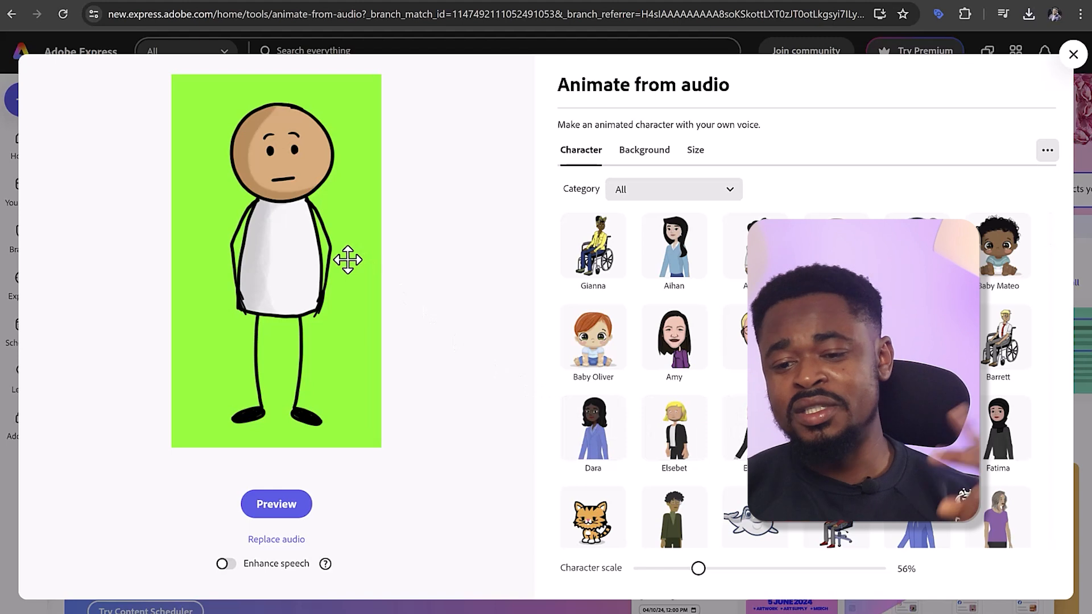
{"action": "scroll", "coordinate": [694, 361], "scroll_direction": "down", "scroll_amount": 5}
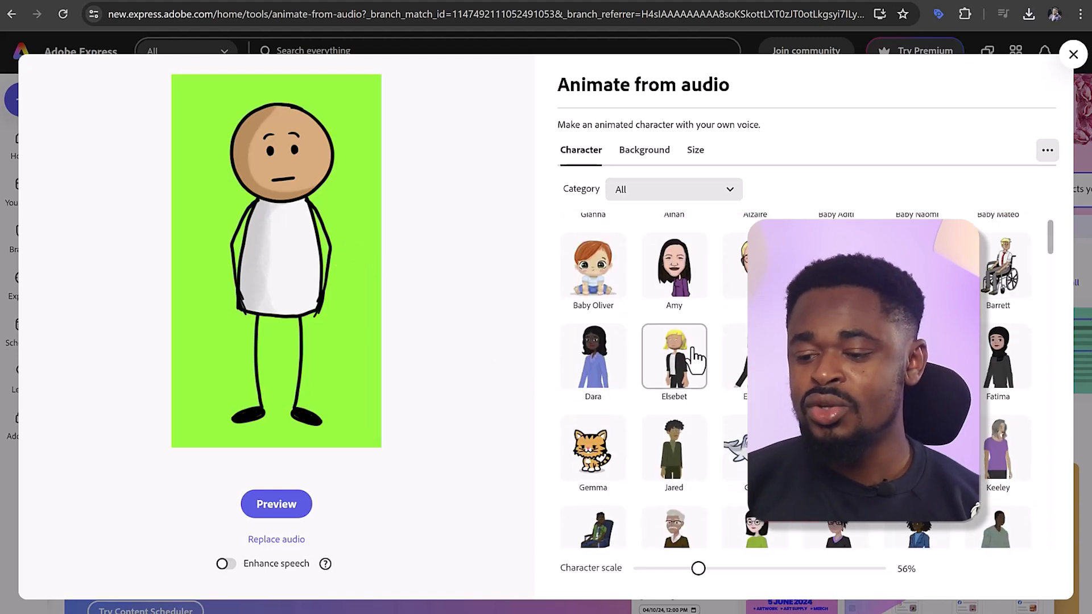
{"action": "scroll", "coordinate": [699, 366], "scroll_direction": "down", "scroll_amount": 6}
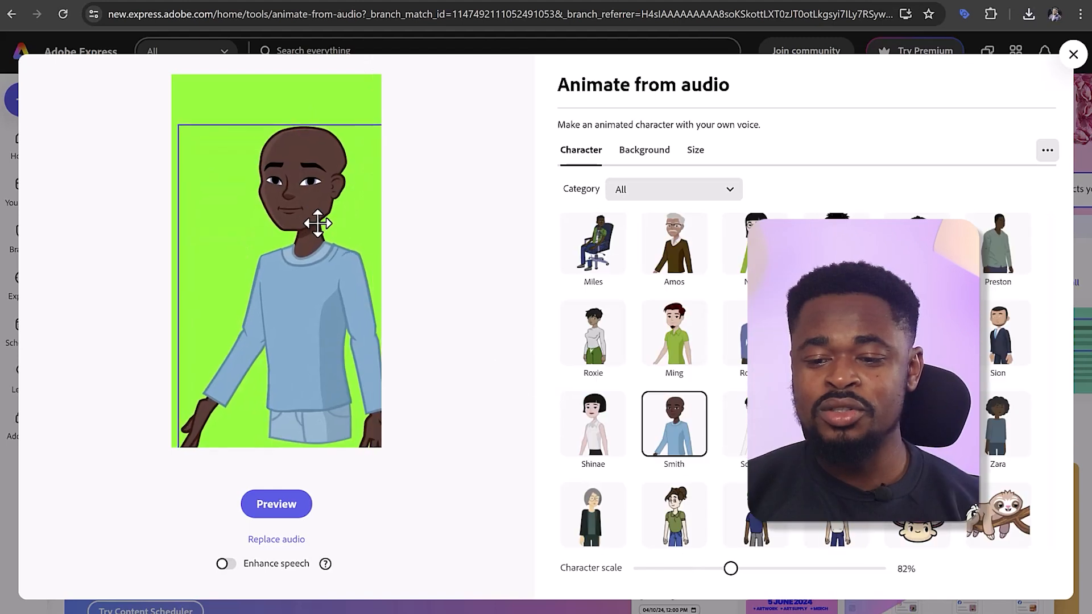
{"action": "left_click_drag", "start_coordinate": [318, 224], "coordinate": [303, 240]}
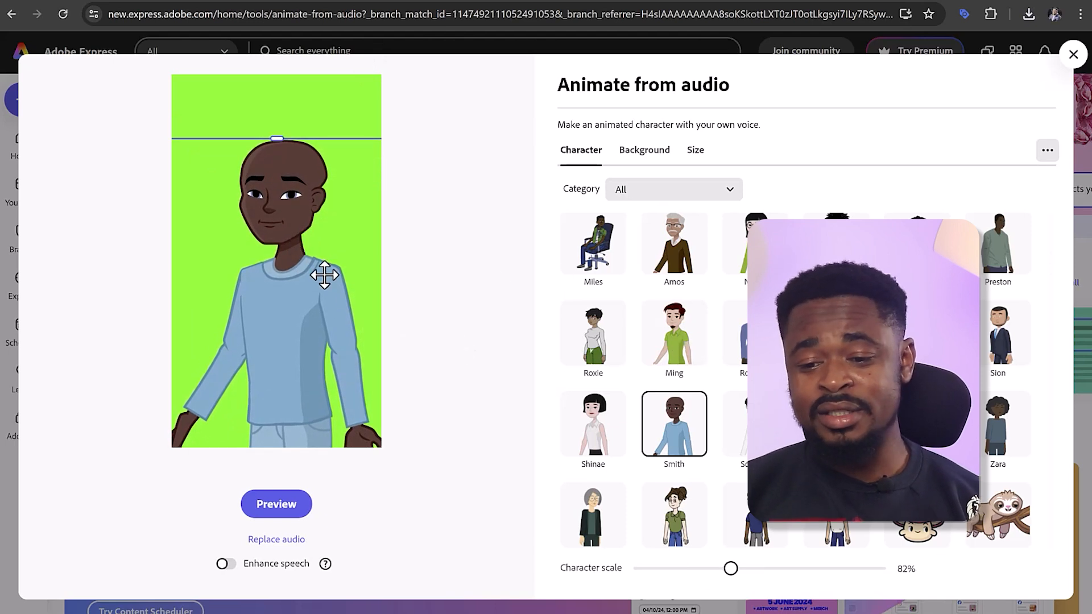
{"action": "left_click", "coordinate": [290, 509]}
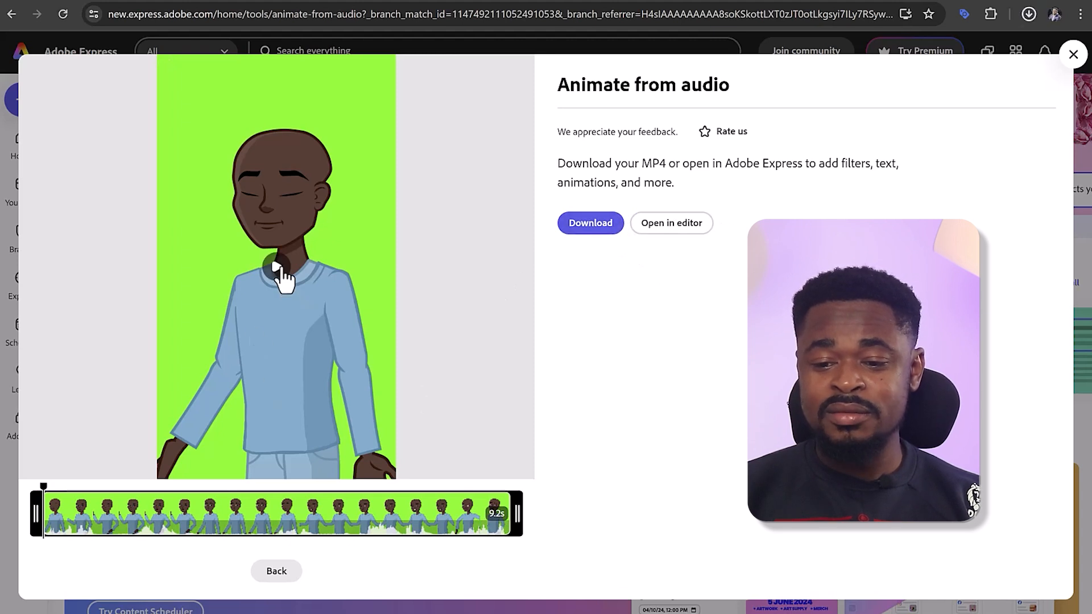
{"action": "left_click", "coordinate": [282, 274]}
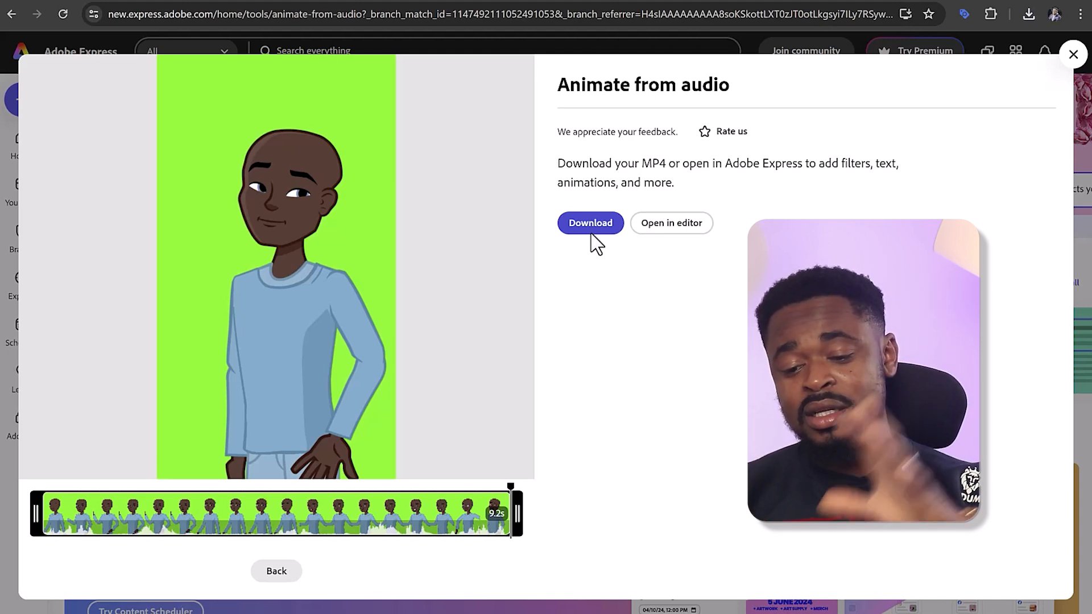
Switch to CapCut, import both character clips and Download.mp3 onto separate timeline tracks, and mute the Download (1).mp4 track.
{"action": "mouse_move", "coordinate": [385, 371]}
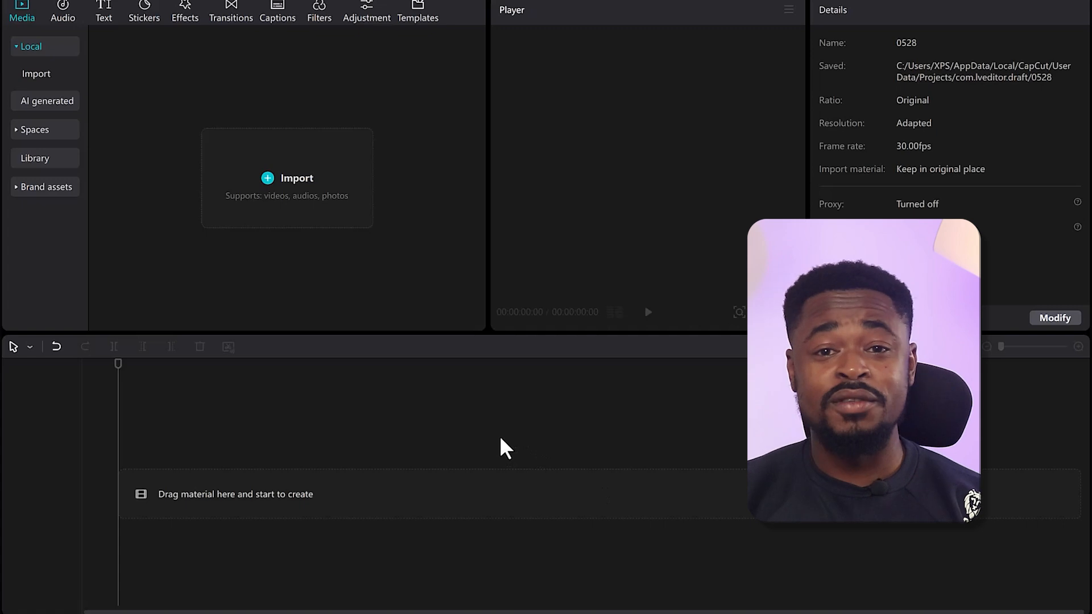
{"action": "left_click", "coordinate": [275, 173]}
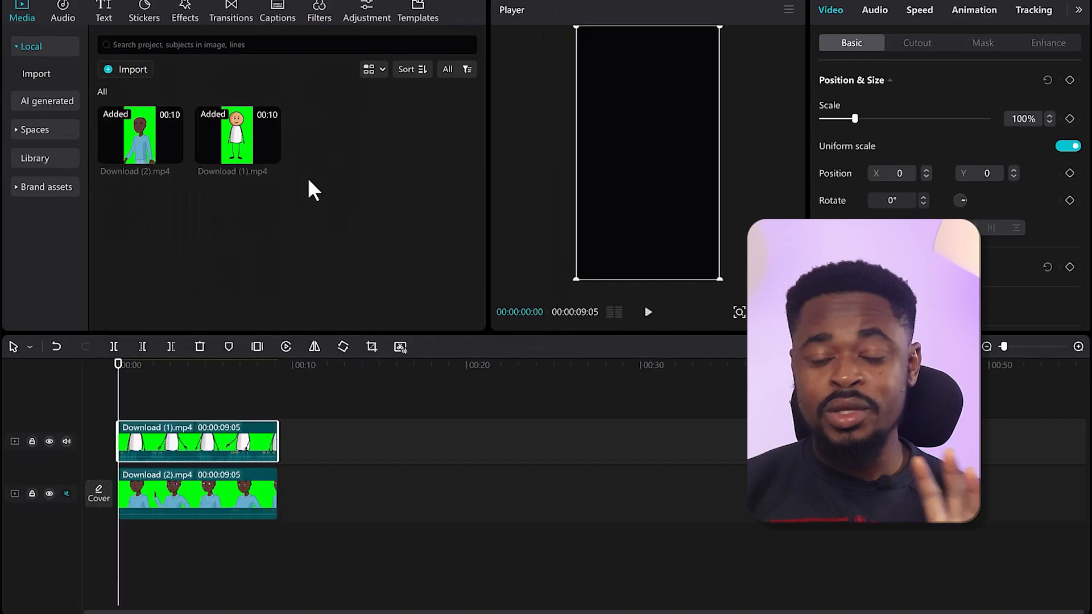
{"action": "left_click", "coordinate": [308, 179]}
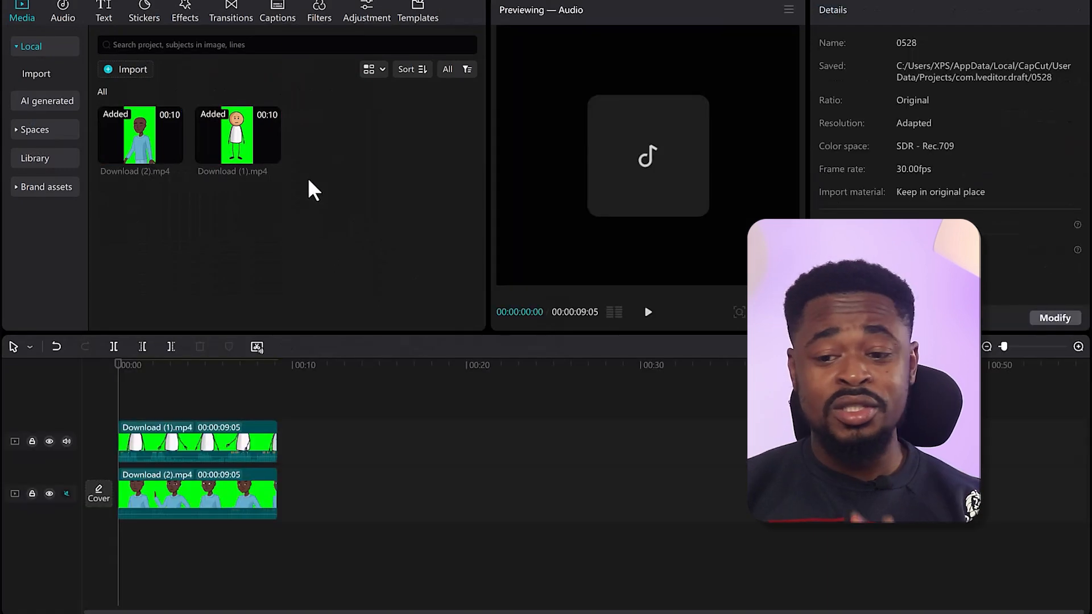
{"action": "left_click_drag", "start_coordinate": [322, 137], "coordinate": [116, 536]}
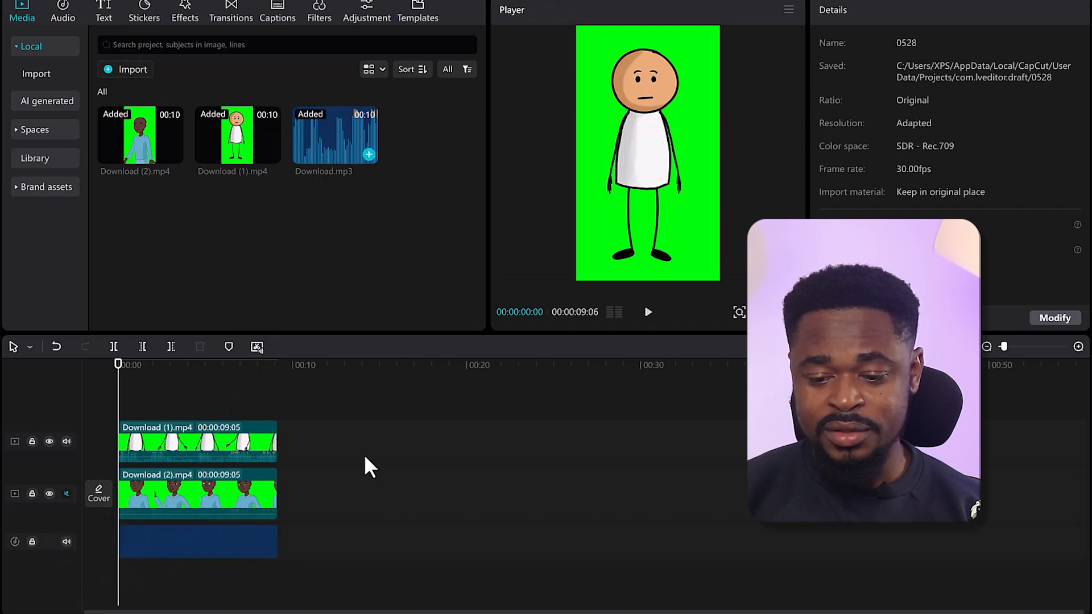
{"action": "left_click", "coordinate": [66, 441]}
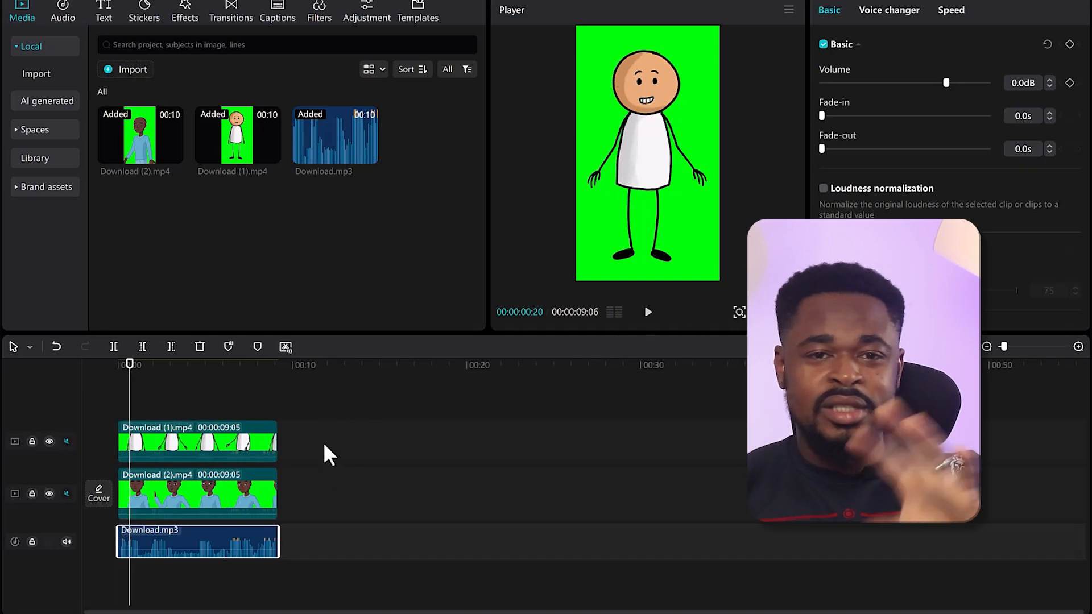
Enable Chroma key on the Download (1).mp4 clip and sample its green background as the key color.
{"action": "left_click", "coordinate": [221, 442]}
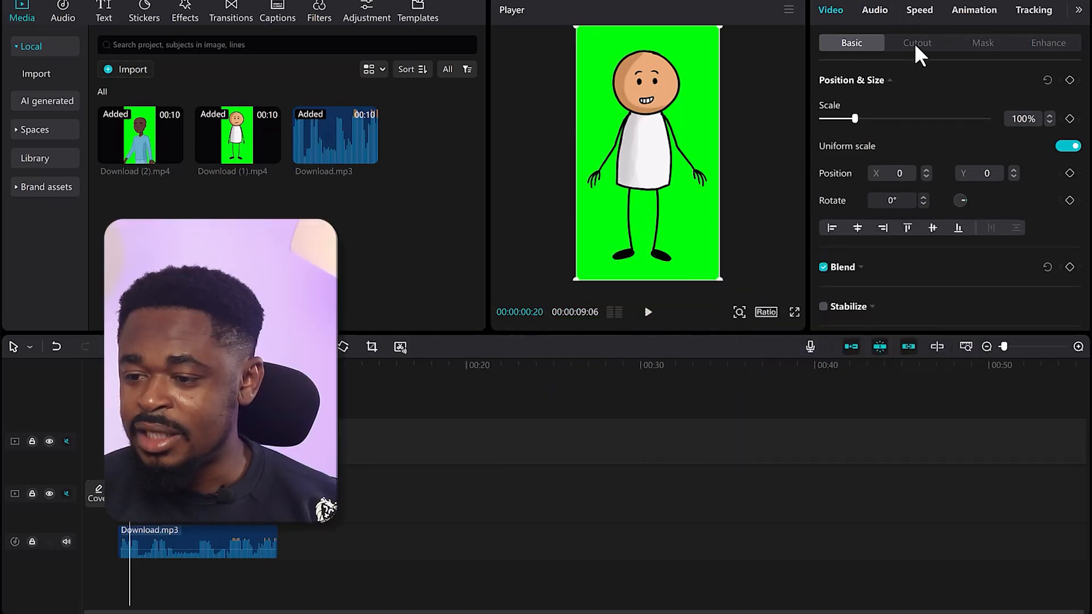
{"action": "left_click", "coordinate": [913, 43]}
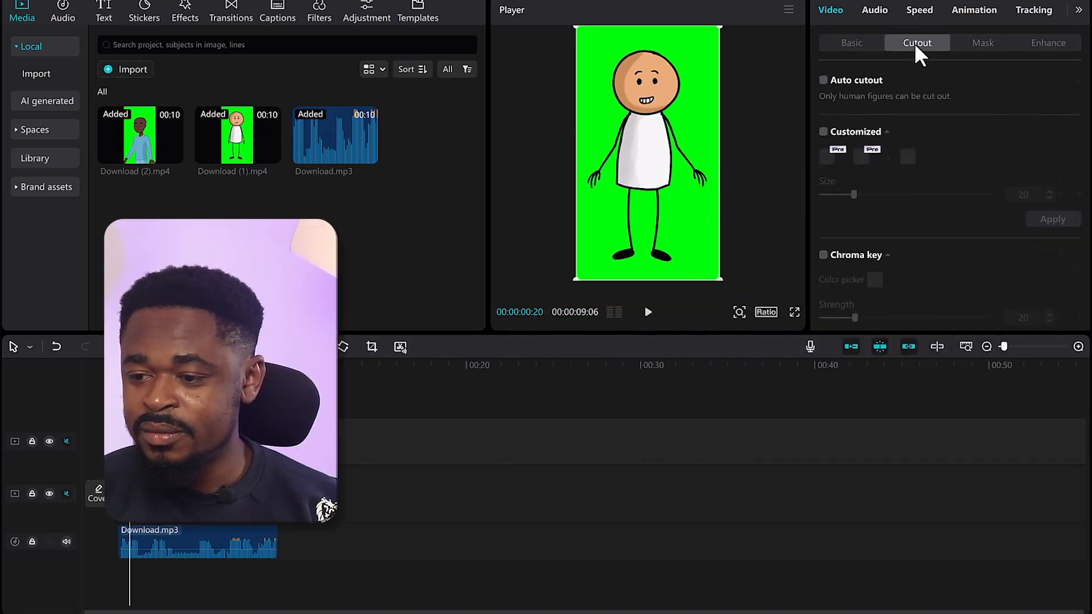
{"action": "left_click", "coordinate": [823, 255]}
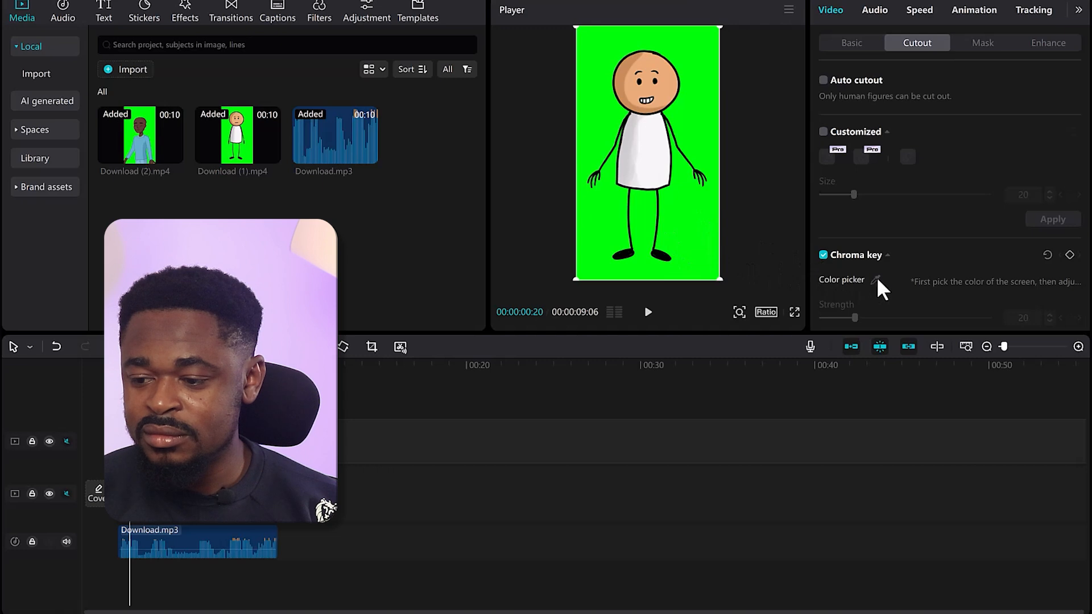
{"action": "scroll", "coordinate": [943, 263], "scroll_direction": "down", "scroll_amount": 1}
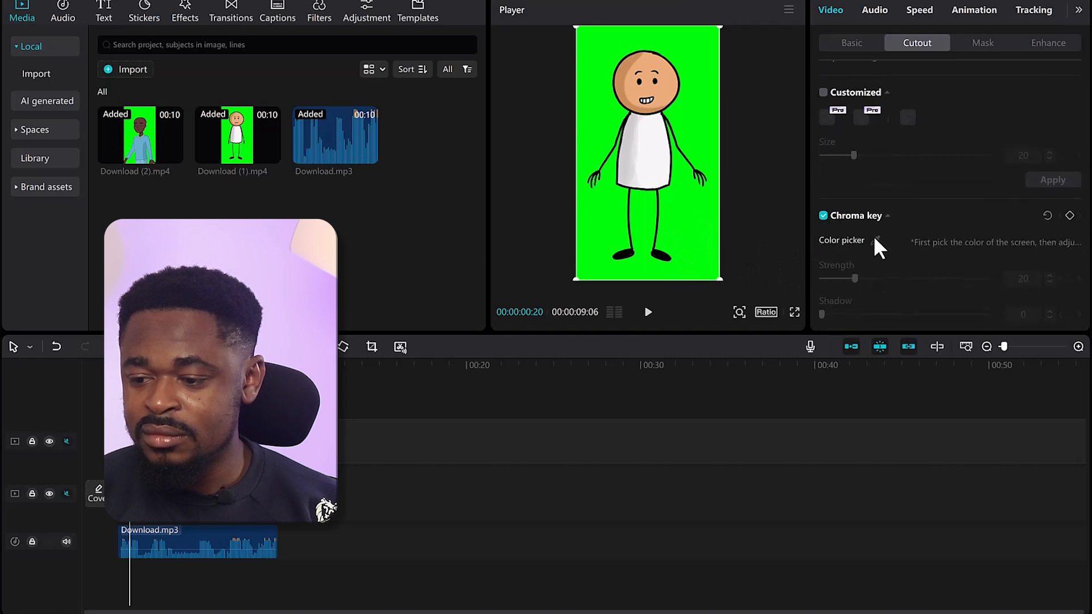
{"action": "left_click", "coordinate": [829, 241]}
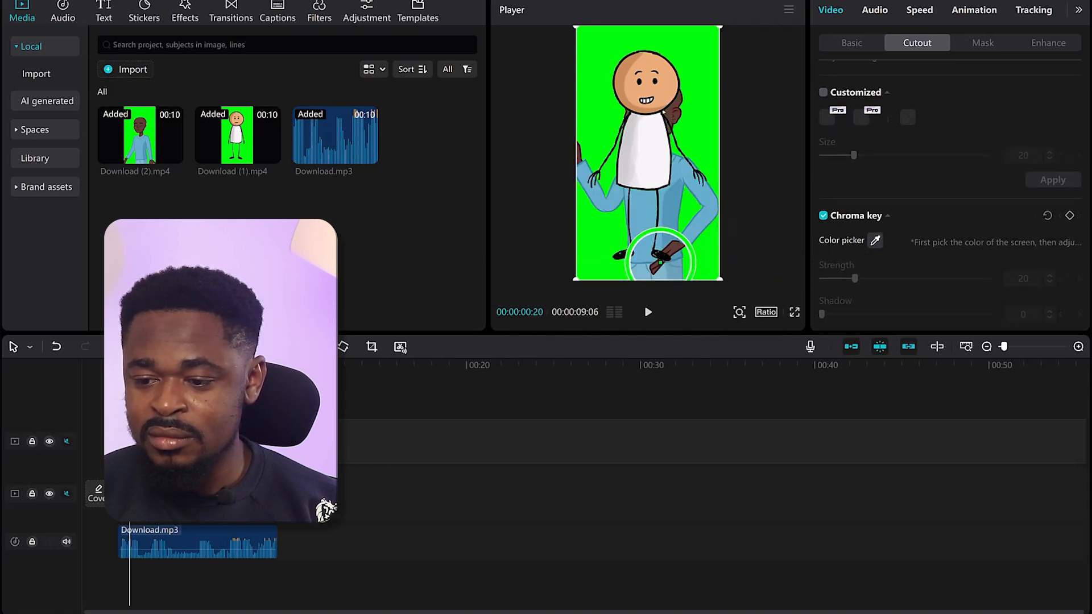
{"action": "left_click", "coordinate": [695, 136]}
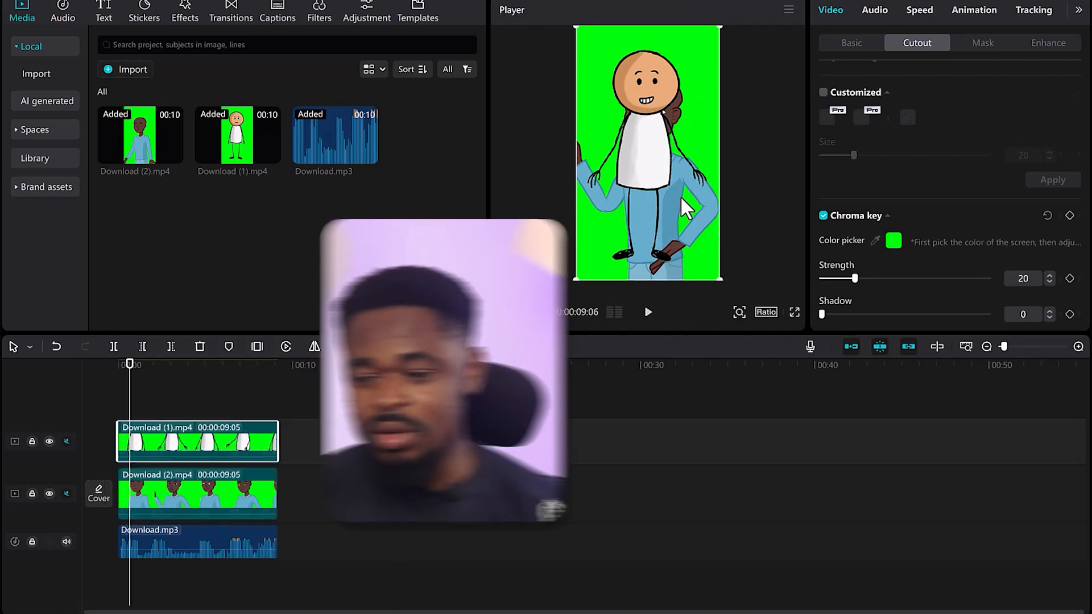
Enable Chroma key on the Download (2).mp4 clip and sample its green background as the key color.
{"action": "left_click", "coordinate": [241, 492]}
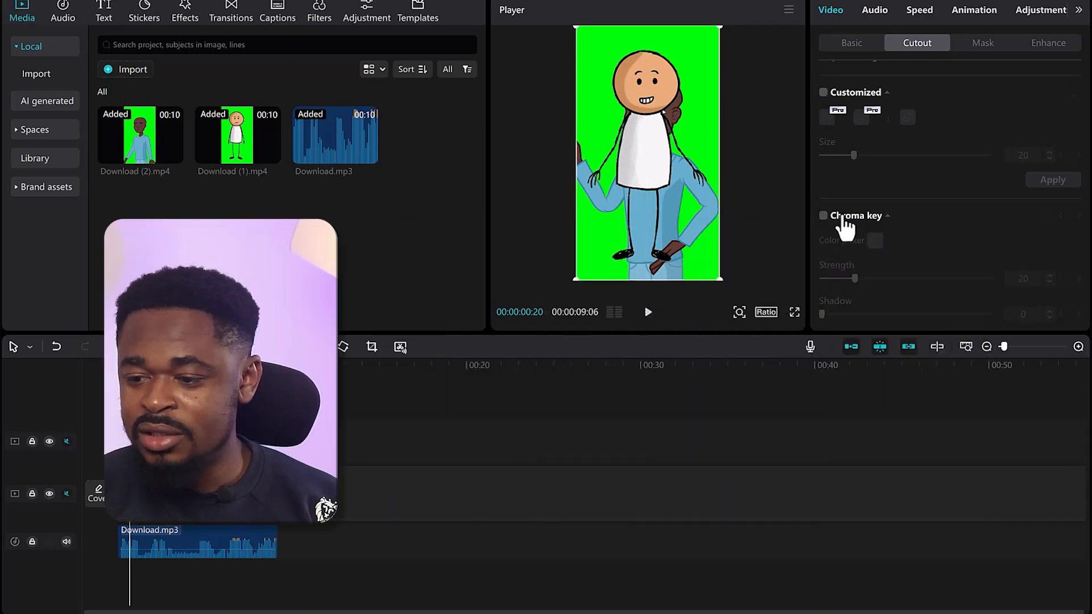
{"action": "left_click", "coordinate": [860, 219]}
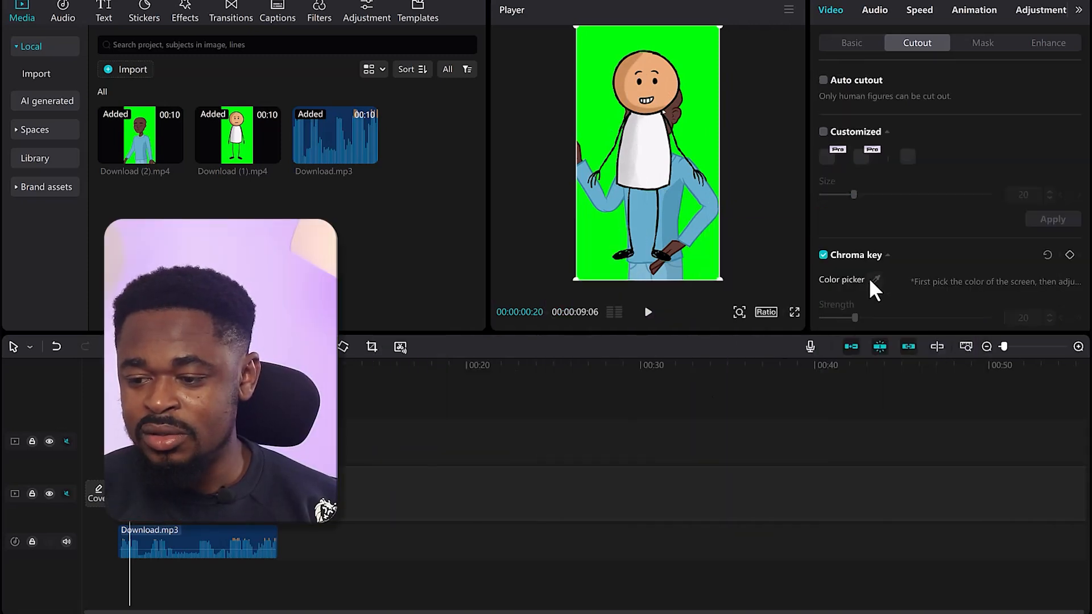
{"action": "left_click", "coordinate": [874, 280]}
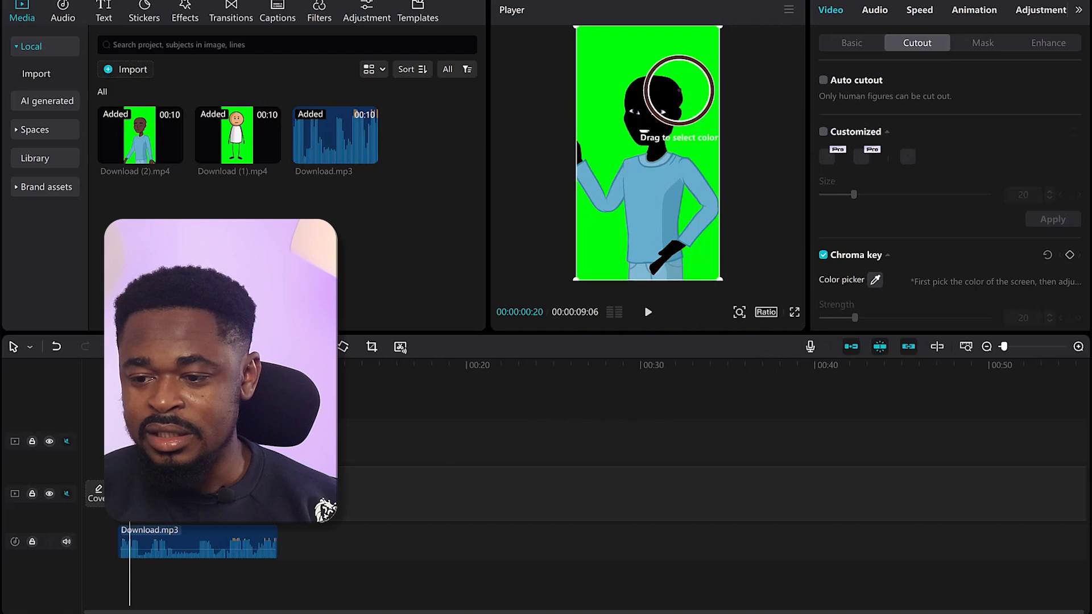
{"action": "left_click", "coordinate": [700, 102]}
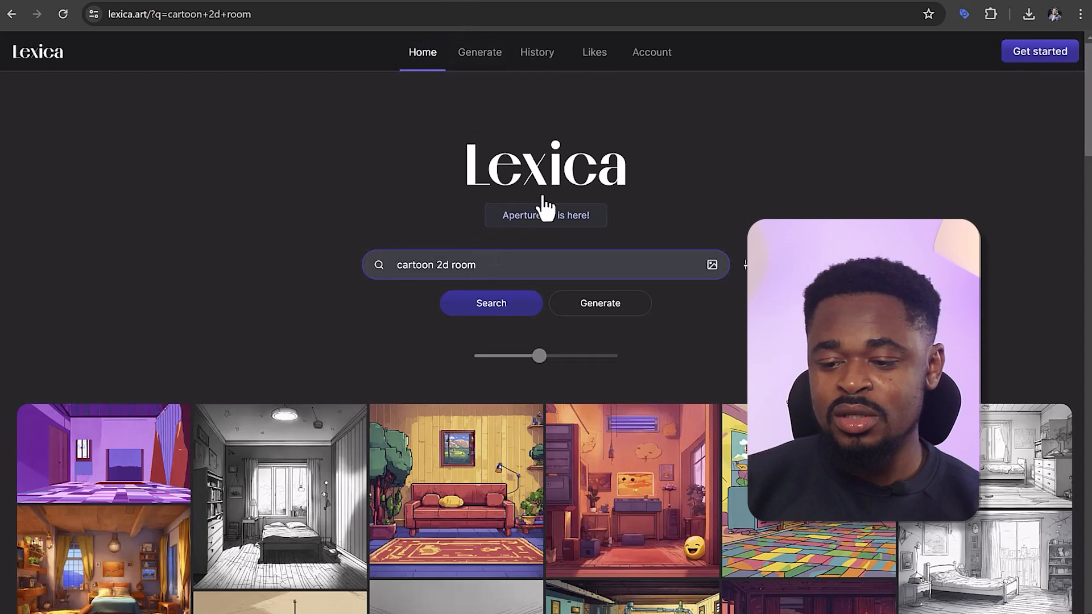
Browse the "cartoon 2d room" results and save the yellow living room image with the central TV and brown cabinet.
{"action": "scroll", "coordinate": [555, 404], "scroll_direction": "down", "scroll_amount": 2}
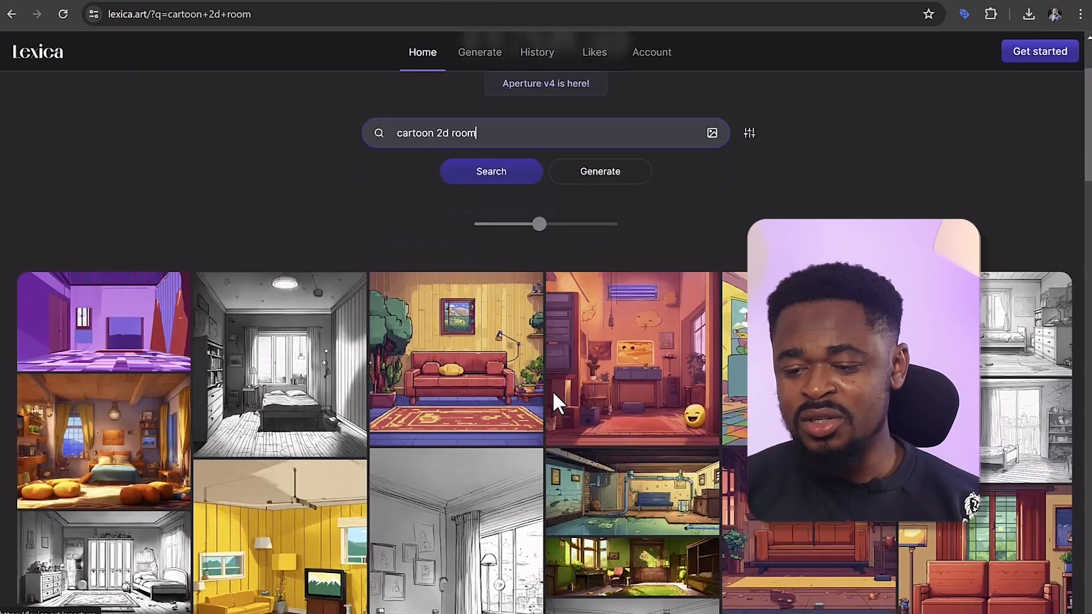
{"action": "scroll", "coordinate": [555, 393], "scroll_direction": "down", "scroll_amount": 20}
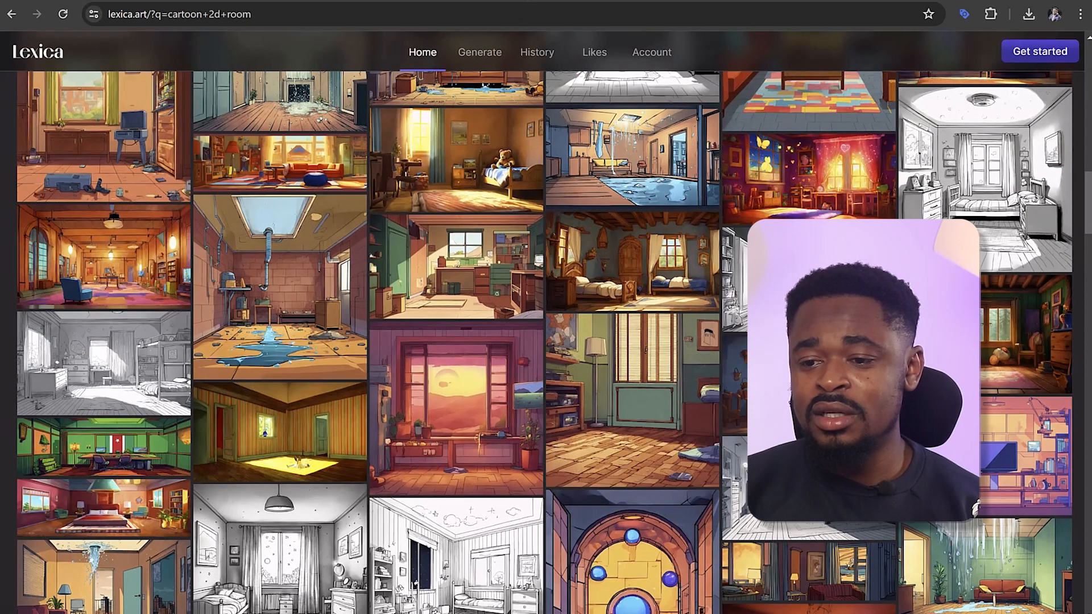
{"action": "left_click", "coordinate": [589, 424]}
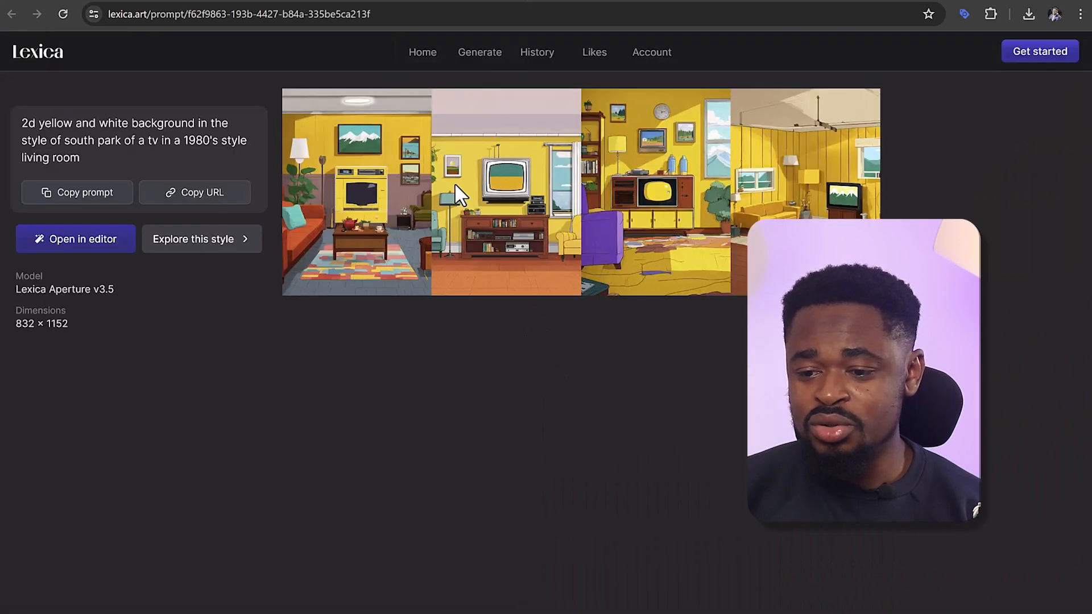
{"action": "left_click", "coordinate": [537, 229]}
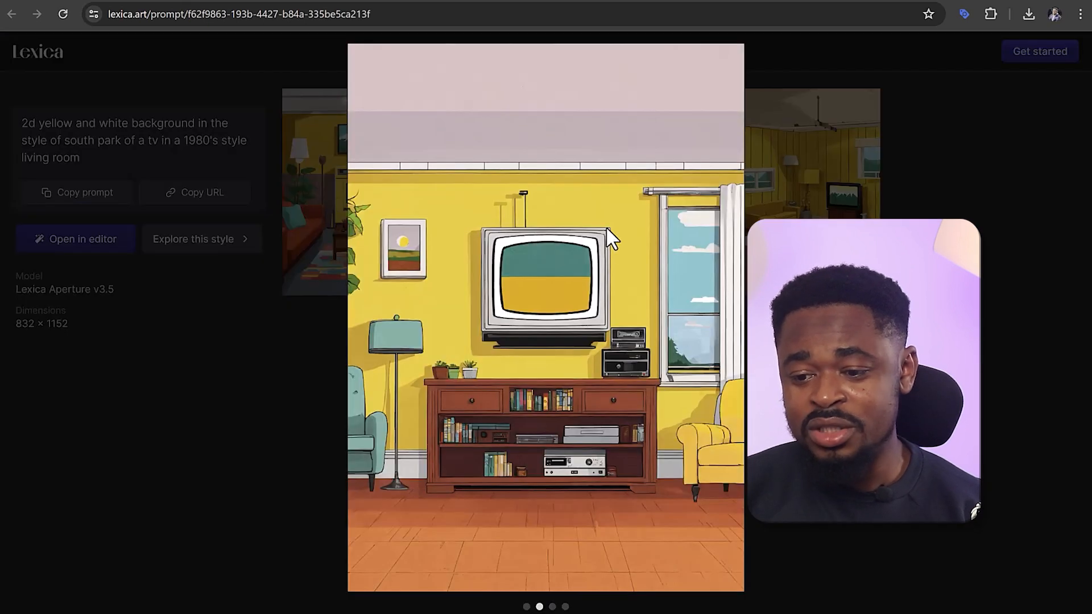
{"action": "right_click", "coordinate": [628, 234]}
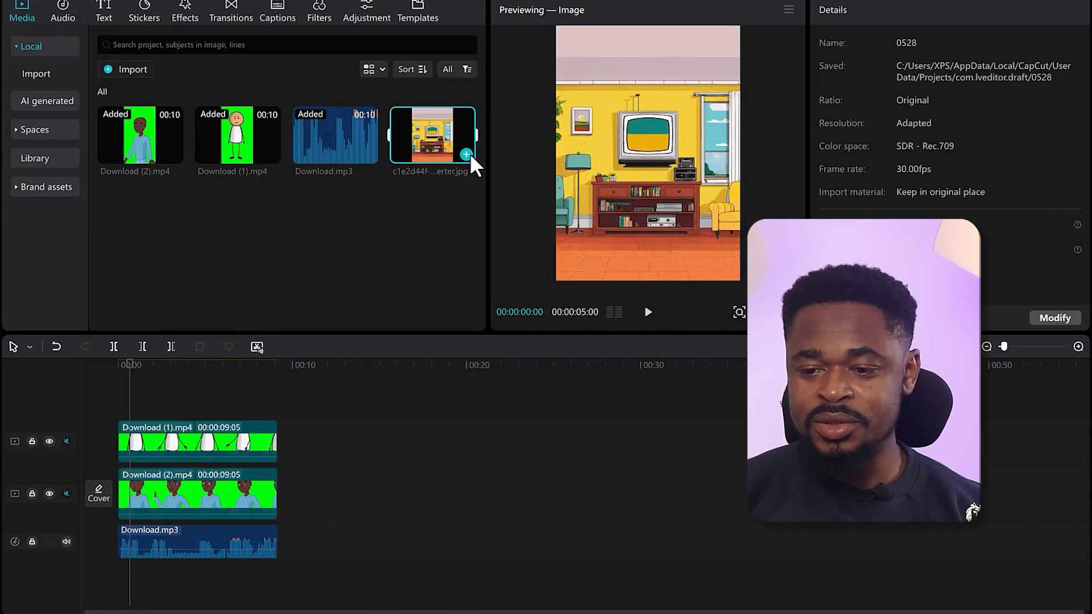
In CapCut, place the room image beneath both character clips from the start, extend it to their full length, and enlarge it to fill the frame.
{"action": "left_click", "coordinate": [465, 154]}
{"action": "left_click_drag", "start_coordinate": [163, 487], "coordinate": [160, 449]}
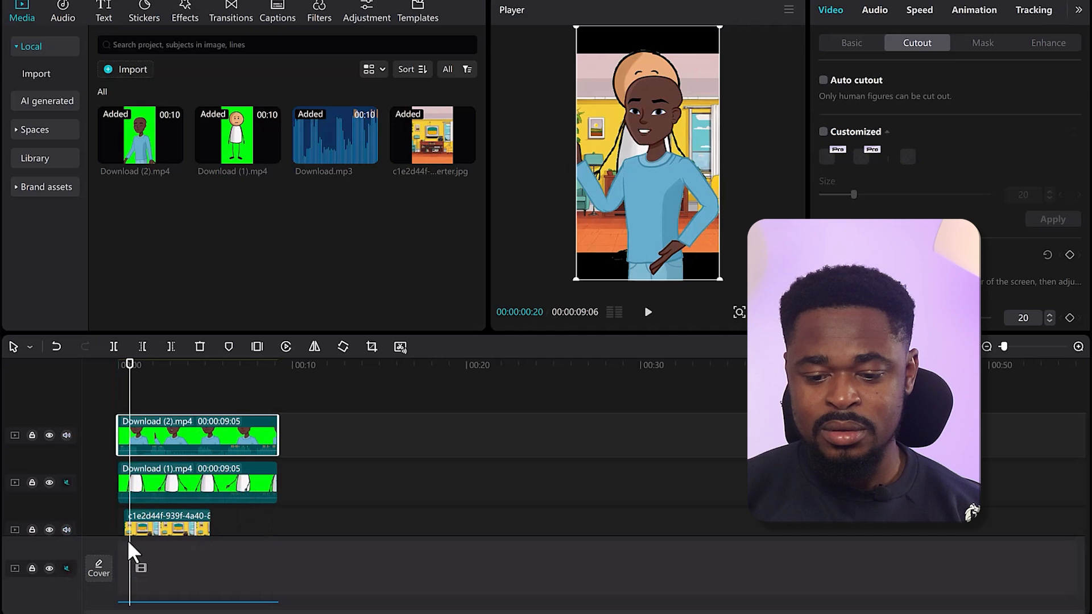
{"action": "left_click_drag", "start_coordinate": [130, 530], "coordinate": [80, 519]}
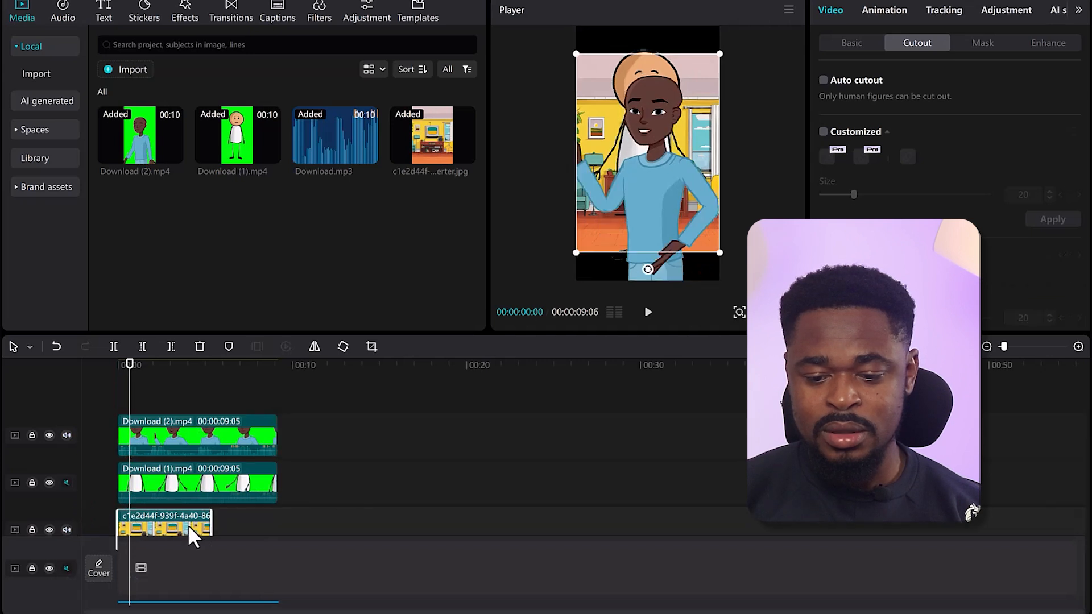
{"action": "left_click_drag", "start_coordinate": [214, 519], "coordinate": [272, 517]}
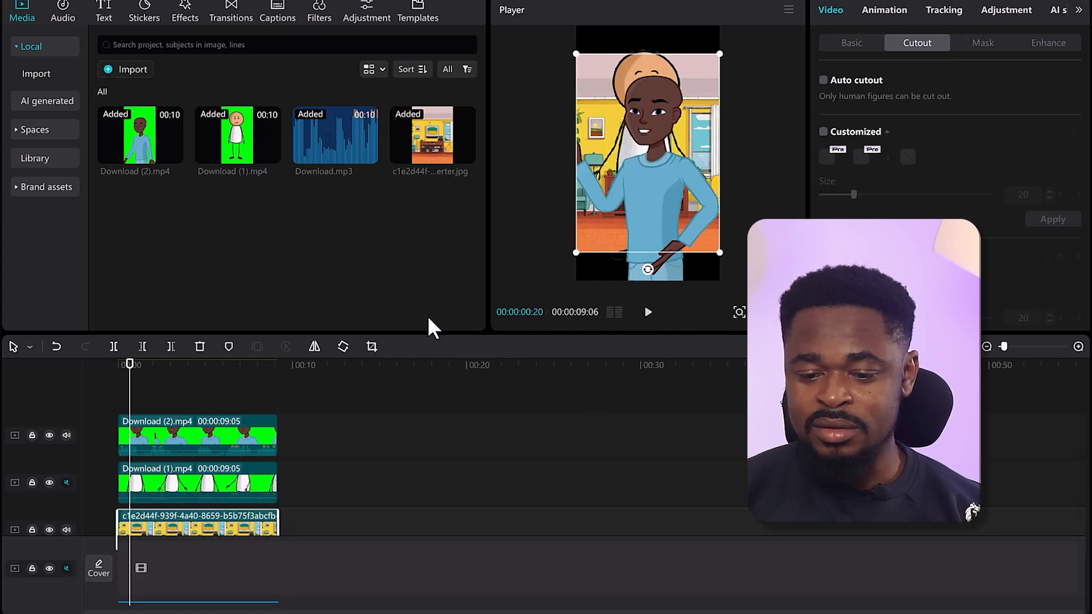
{"action": "left_click_drag", "start_coordinate": [718, 55], "coordinate": [725, 3]}
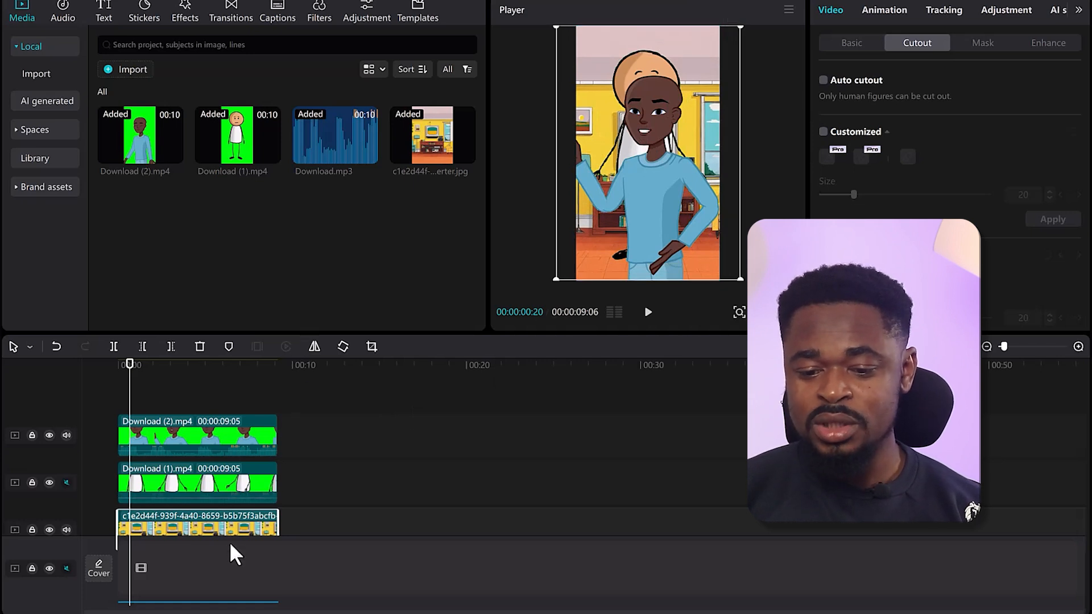
Shrink the Download (1).mp4 character, then resize the Download (2).mp4 character and place it large in the lower foreground.
{"action": "left_click", "coordinate": [193, 480]}
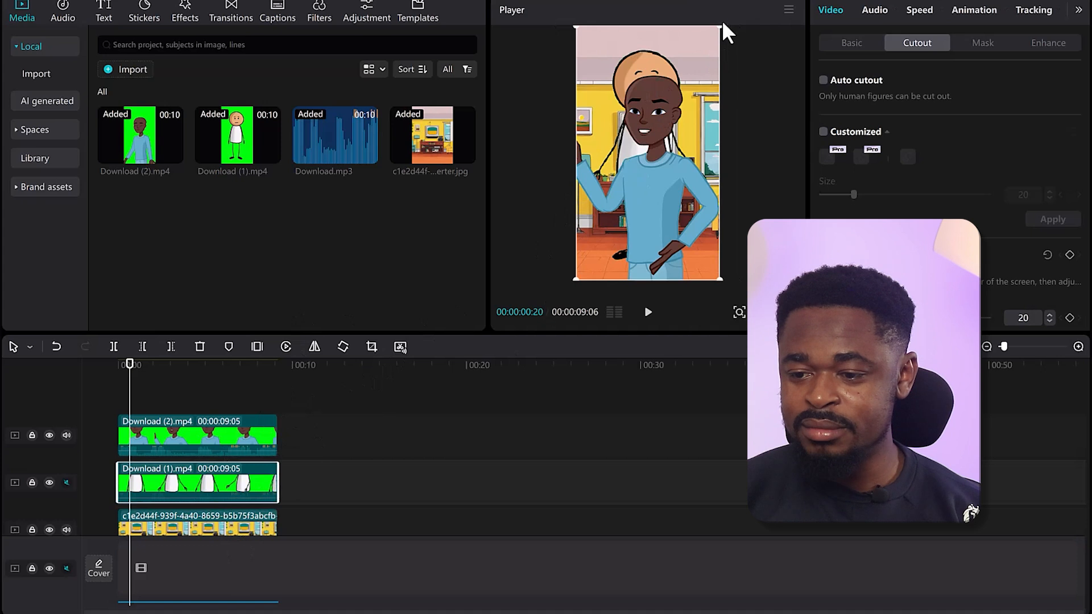
{"action": "left_click_drag", "start_coordinate": [722, 25], "coordinate": [690, 118]}
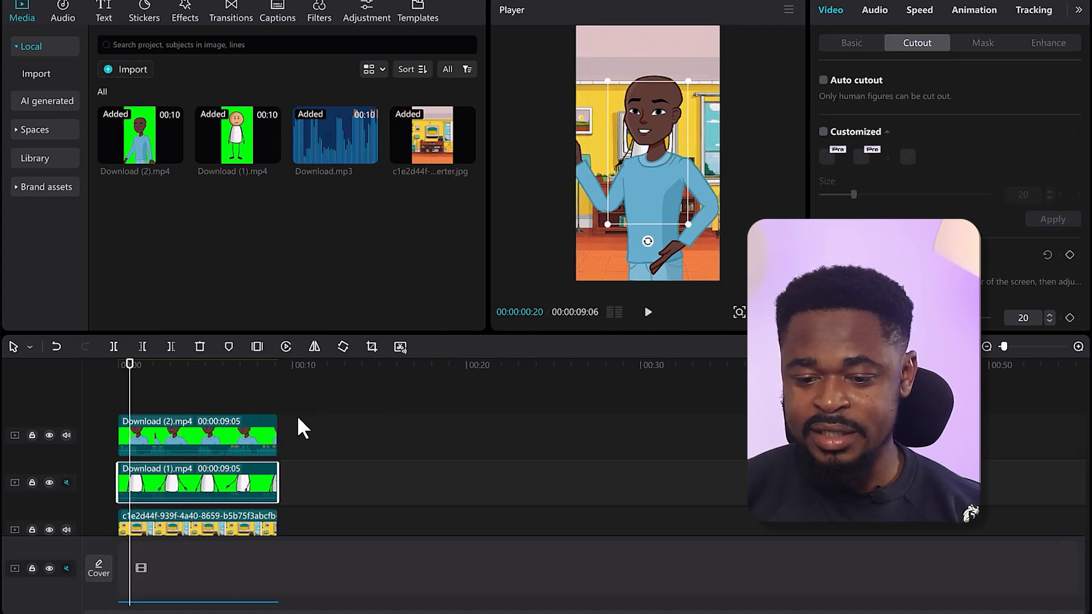
{"action": "left_click", "coordinate": [172, 433]}
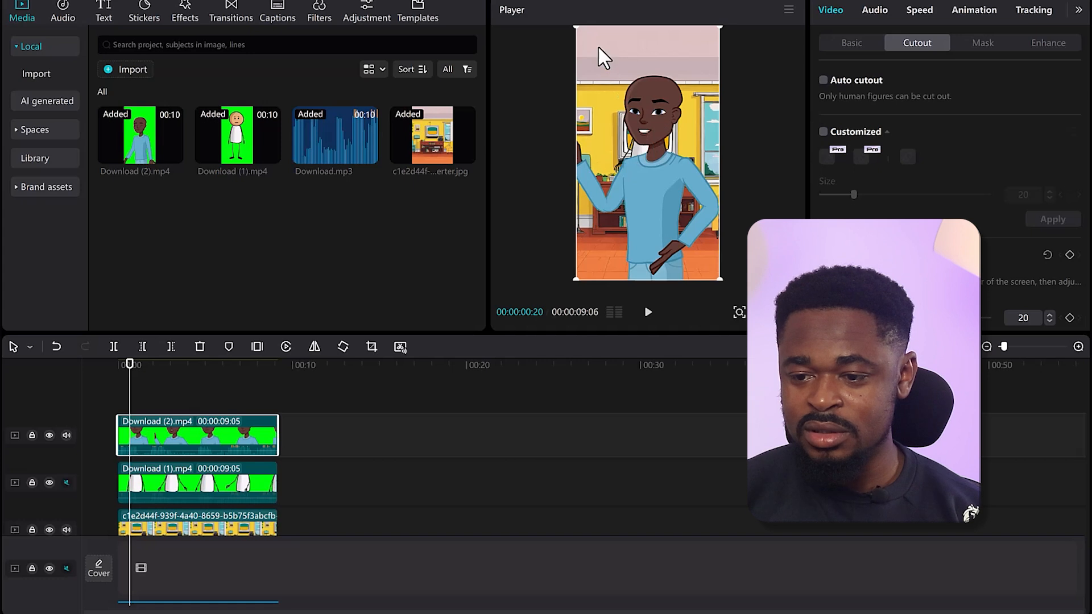
{"action": "left_click_drag", "start_coordinate": [580, 29], "coordinate": [613, 90]}
{"action": "left_click_drag", "start_coordinate": [641, 152], "coordinate": [655, 224]}
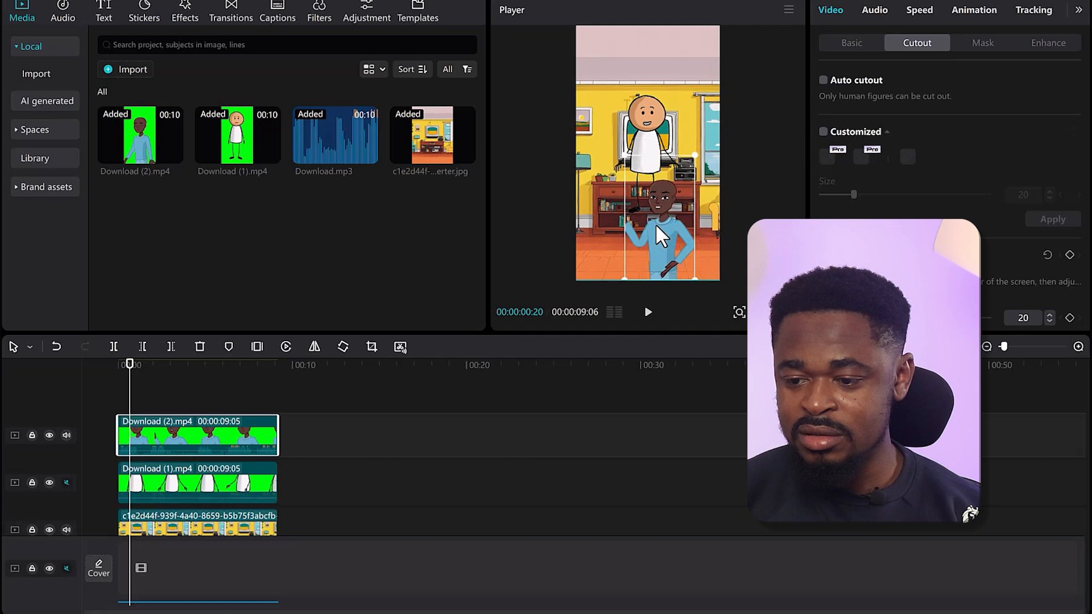
{"action": "left_click_drag", "start_coordinate": [695, 157], "coordinate": [725, 49]}
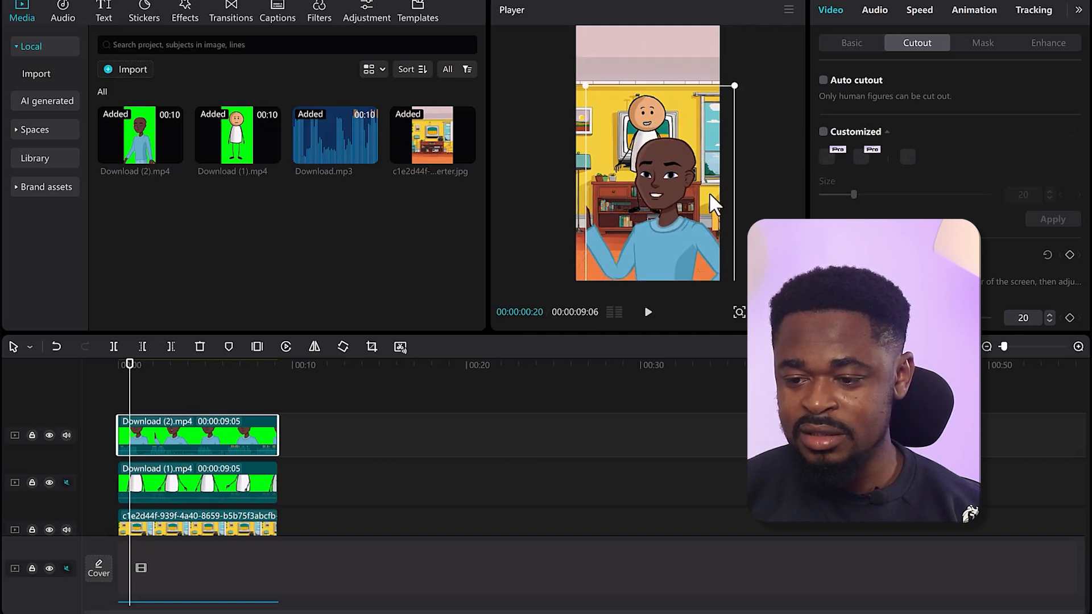
{"action": "left_click_drag", "start_coordinate": [669, 238], "coordinate": [593, 261]}
Resize the Download (1).mp4 character and position it slightly left of center, standing on the room floor behind the other character.
{"action": "left_click", "coordinate": [211, 479]}
{"action": "left_click_drag", "start_coordinate": [649, 88], "coordinate": [643, 119]}
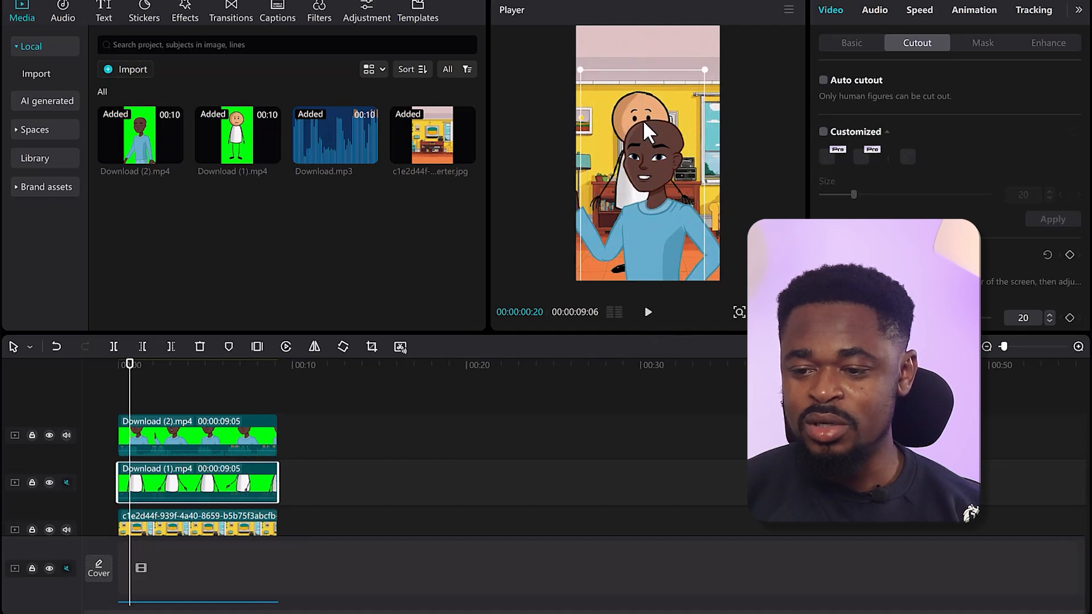
{"action": "left_click_drag", "start_coordinate": [711, 71], "coordinate": [701, 100]}
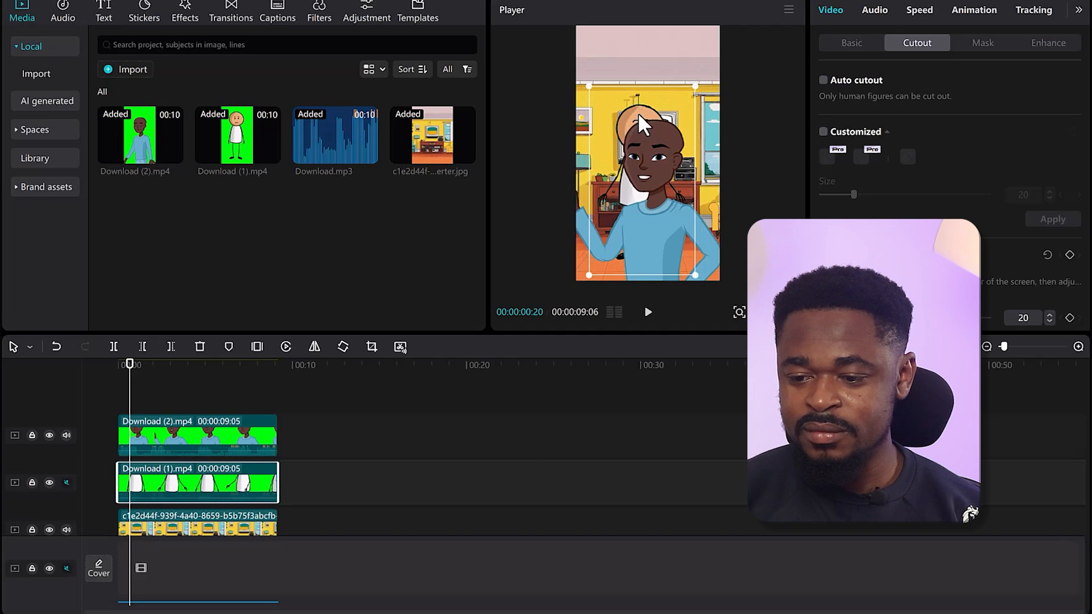
{"action": "left_click_drag", "start_coordinate": [637, 119], "coordinate": [632, 123]}
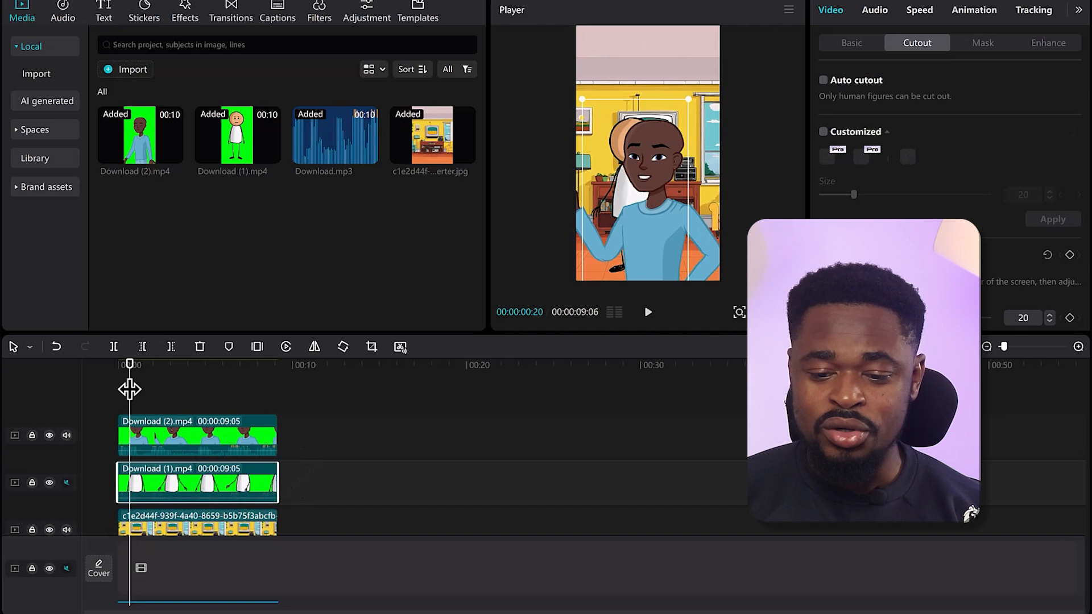
Split both character clips at 00:00:00:24, where the first speaker finishes, and delete the opening piece of Download (1).mp4.
{"action": "left_click_drag", "start_coordinate": [131, 382], "coordinate": [80, 378]}
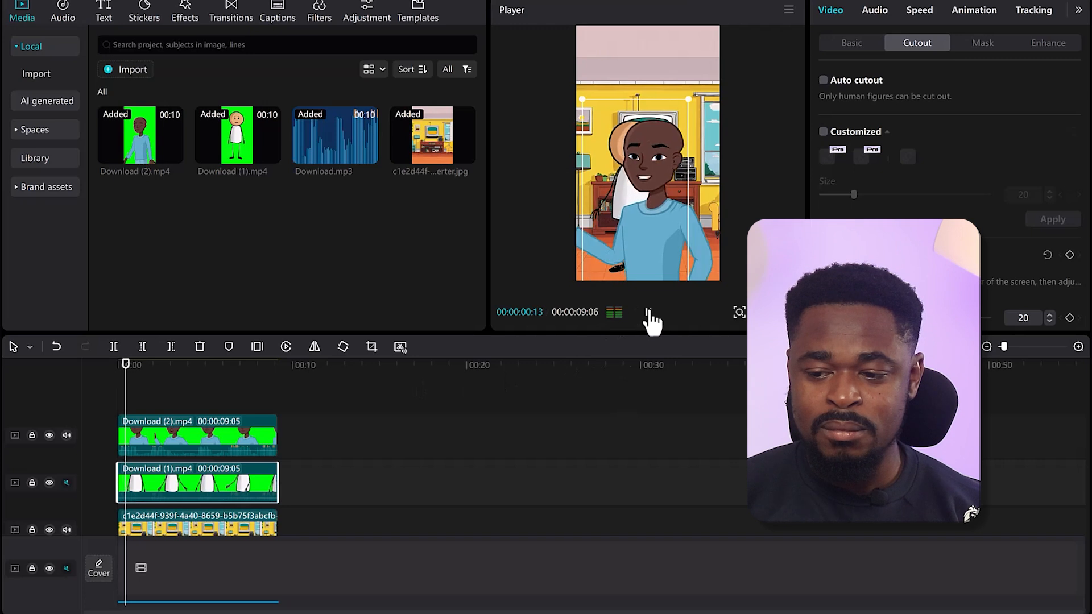
{"action": "left_click", "coordinate": [649, 313]}
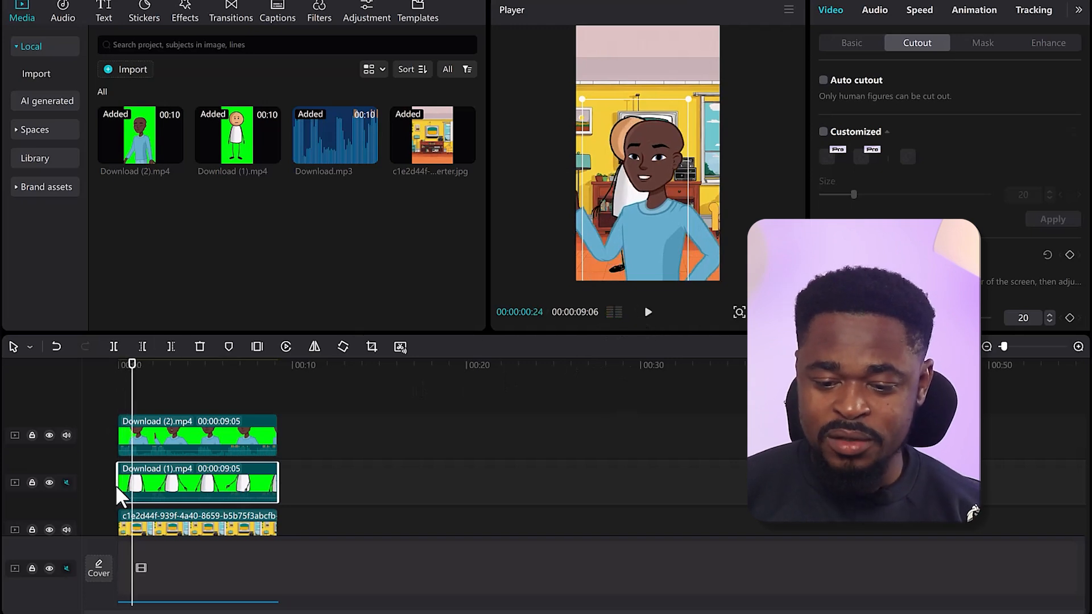
{"action": "left_click", "coordinate": [114, 347]}
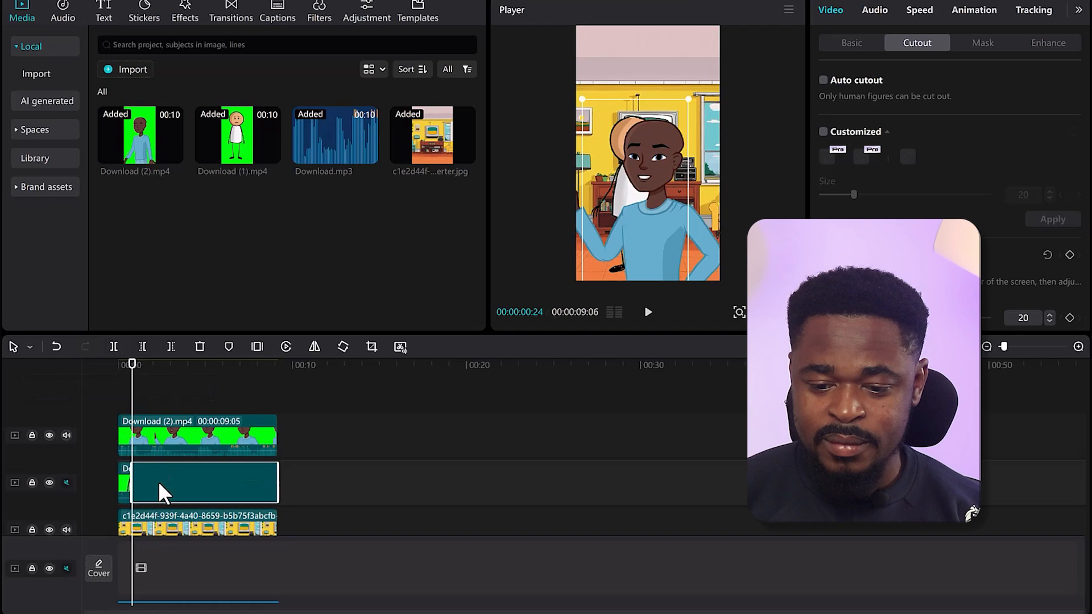
{"action": "left_click", "coordinate": [140, 435]}
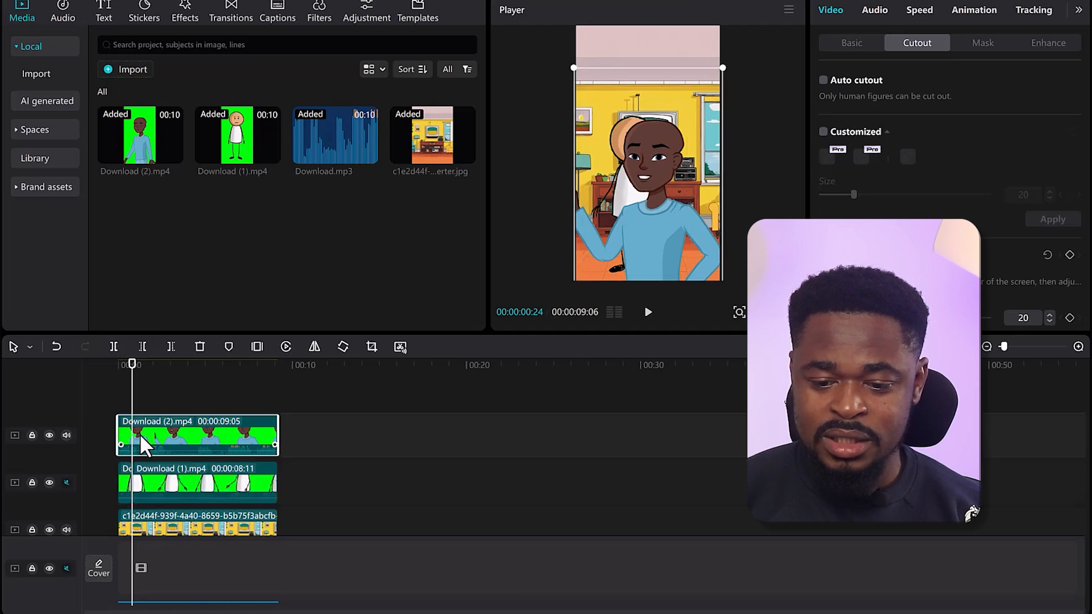
{"action": "left_click", "coordinate": [117, 344]}
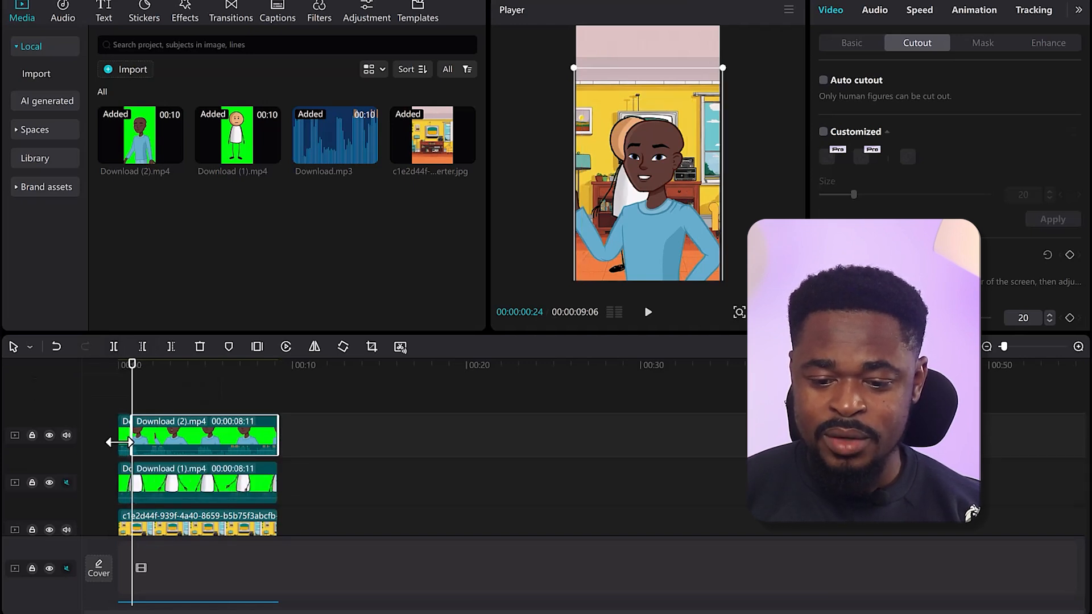
{"action": "left_click", "coordinate": [126, 482]}
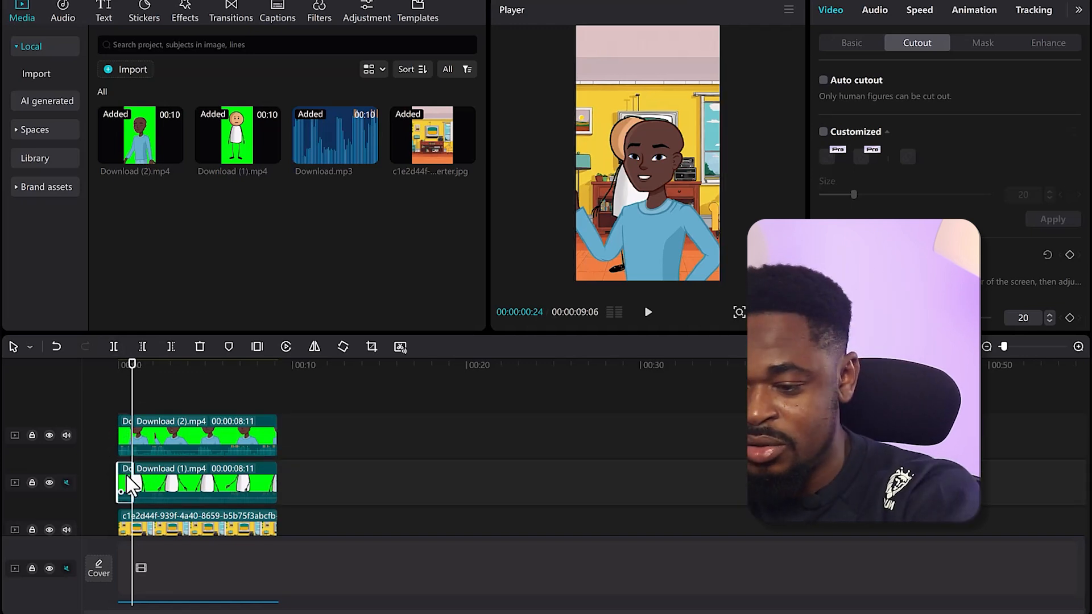
{"action": "key", "text": "Delete"}
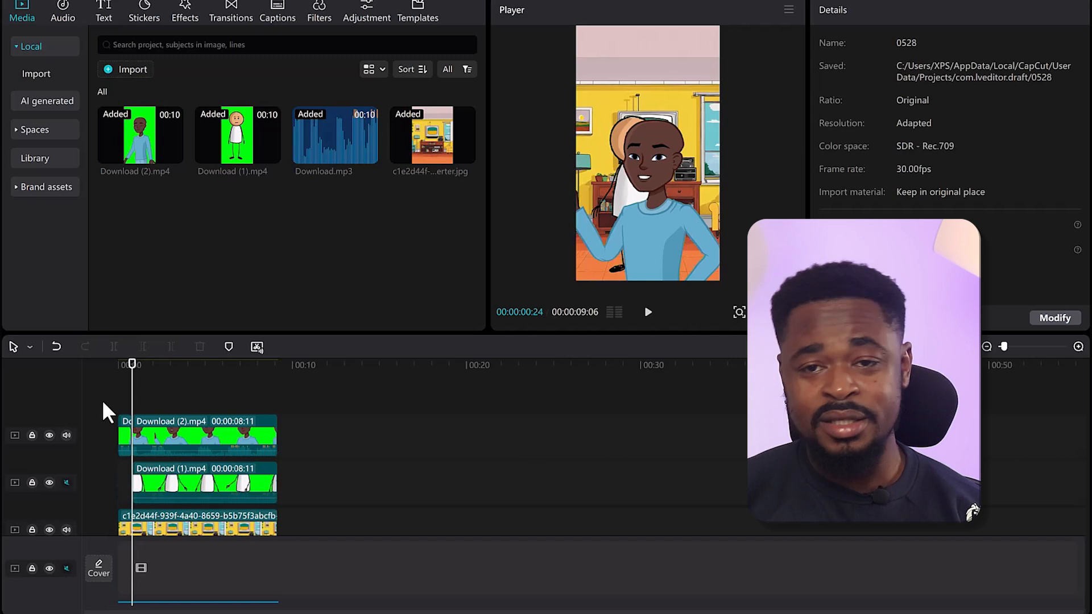
Play to the next speaking change, split both character clips at 00:00:02:09, and delete the Download (2).mp4 piece between the two cuts.
{"action": "left_click", "coordinate": [171, 364]}
{"action": "left_click_drag", "start_coordinate": [171, 378], "coordinate": [96, 374]}
{"action": "left_click", "coordinate": [648, 315]}
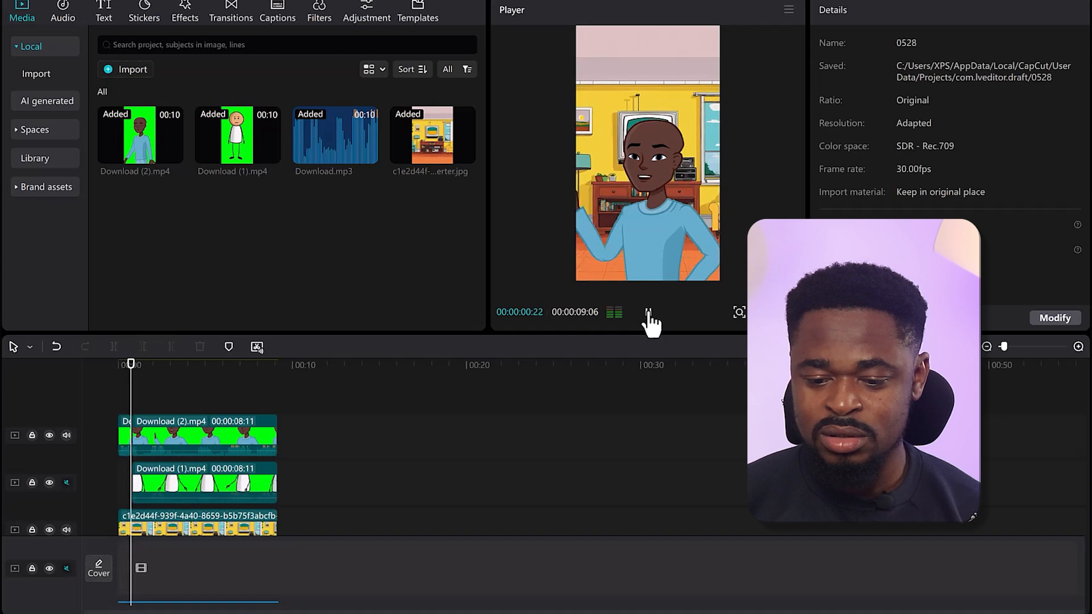
{"action": "left_click", "coordinate": [649, 315]}
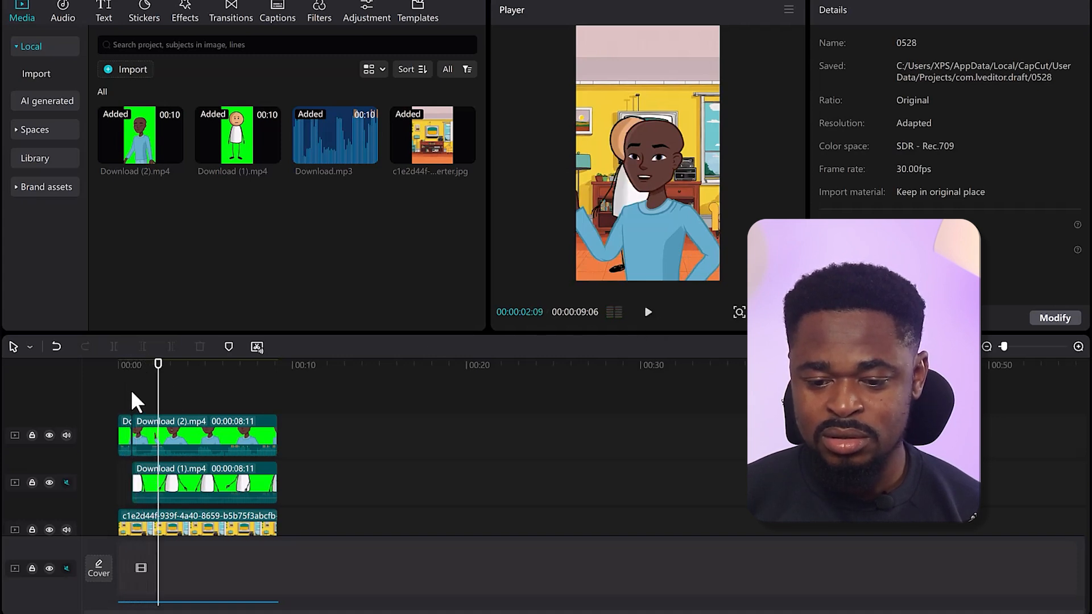
{"action": "left_click_drag", "start_coordinate": [160, 383], "coordinate": [149, 383]}
{"action": "left_click", "coordinate": [649, 313]}
{"action": "left_click", "coordinate": [154, 426]}
{"action": "left_click", "coordinate": [114, 346]}
{"action": "left_click", "coordinate": [188, 488]}
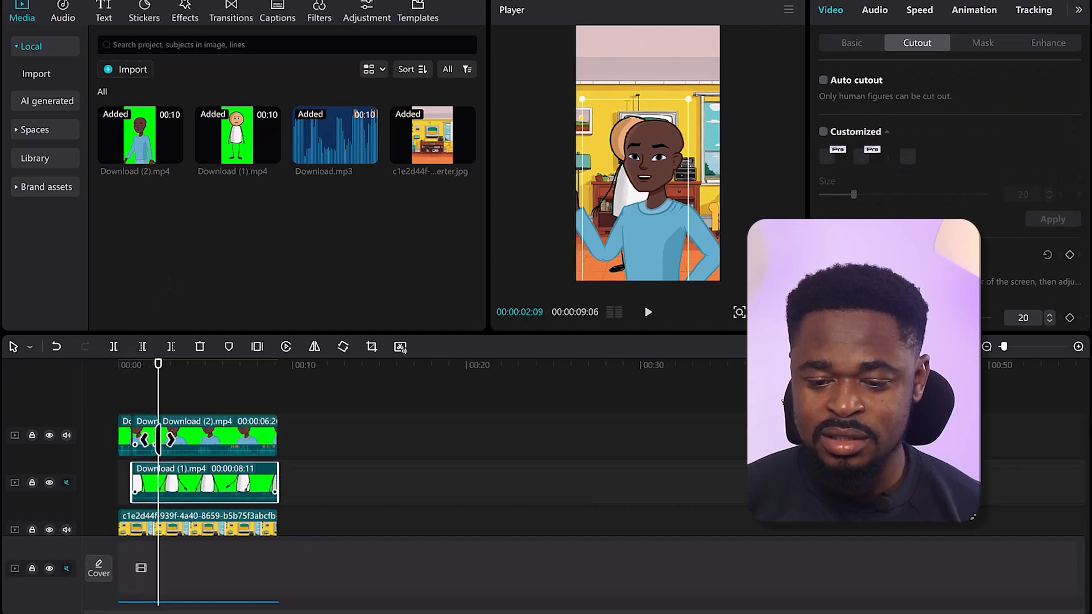
{"action": "left_click", "coordinate": [114, 346]}
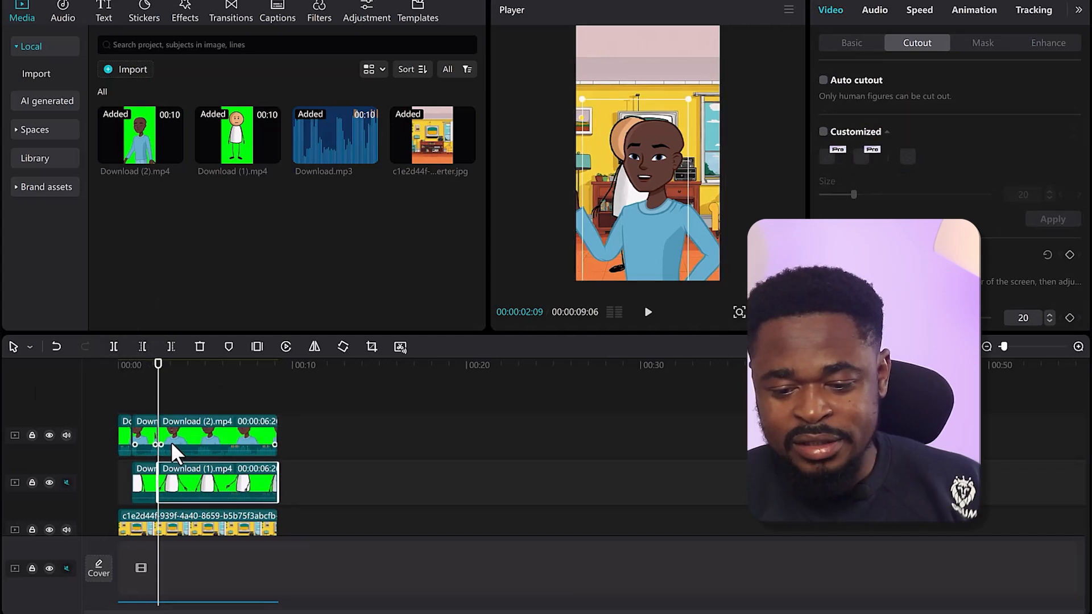
{"action": "left_click", "coordinate": [145, 441]}
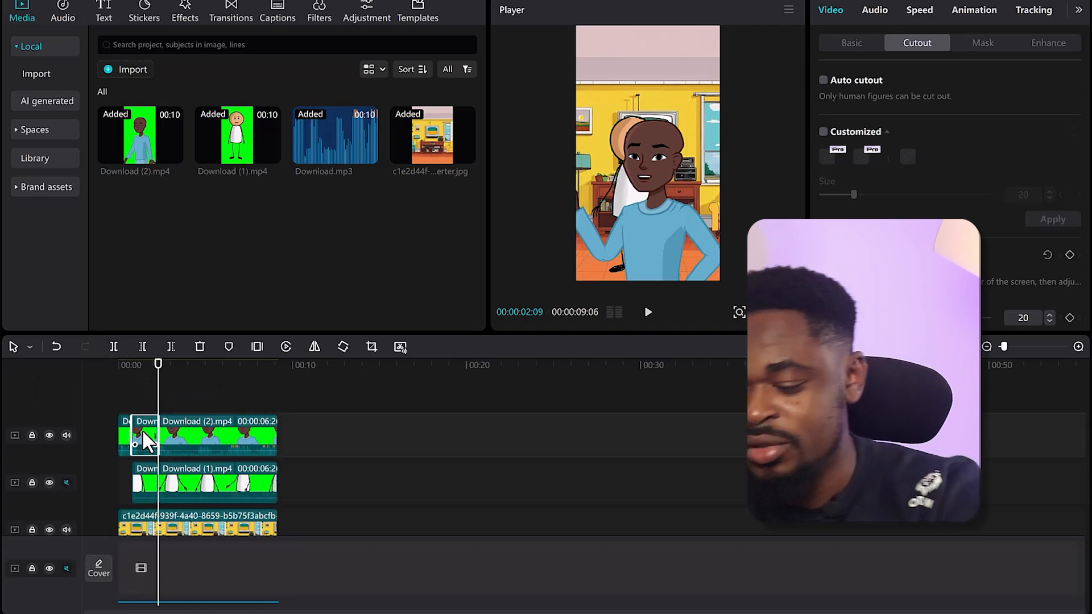
{"action": "key", "text": "Delete"}
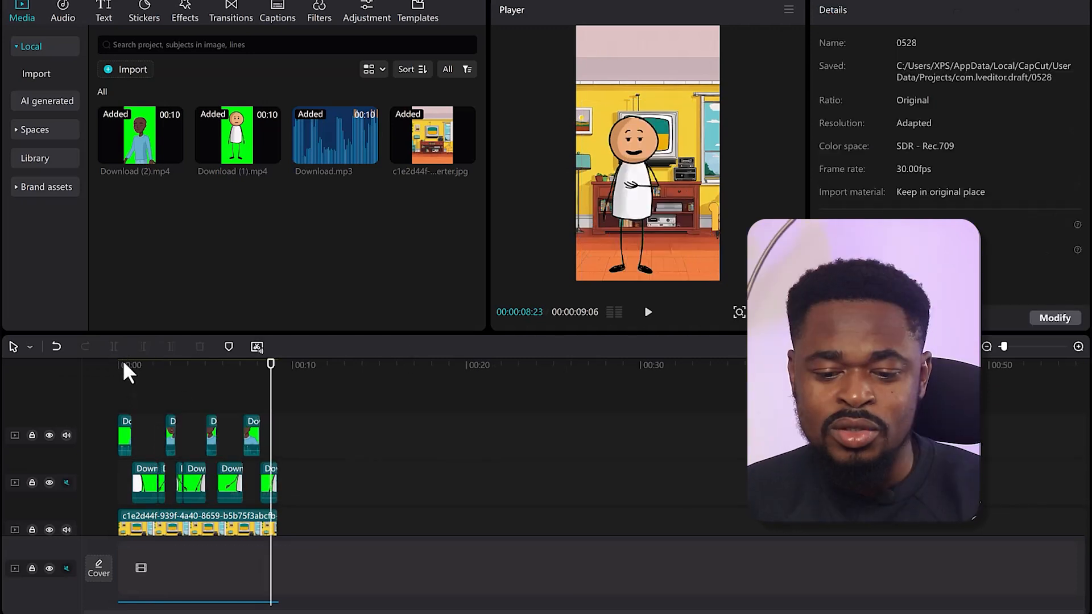
Play back the edited conversation from near the start, and delete the Download.mp3 audio clip from the timeline.
{"action": "left_click_drag", "start_coordinate": [273, 363], "coordinate": [122, 362]}
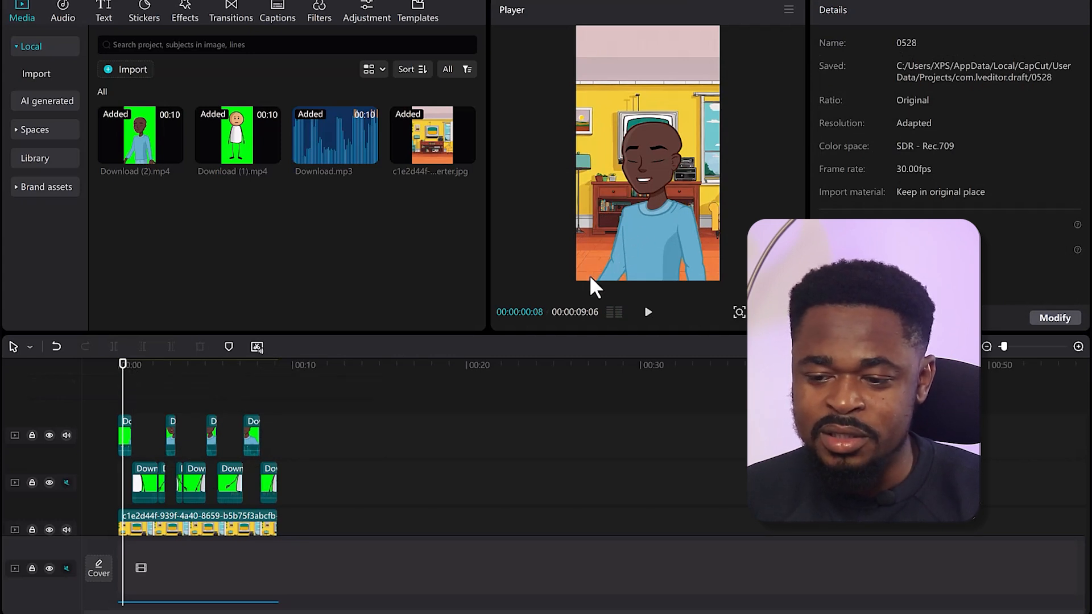
{"action": "key", "text": "space"}
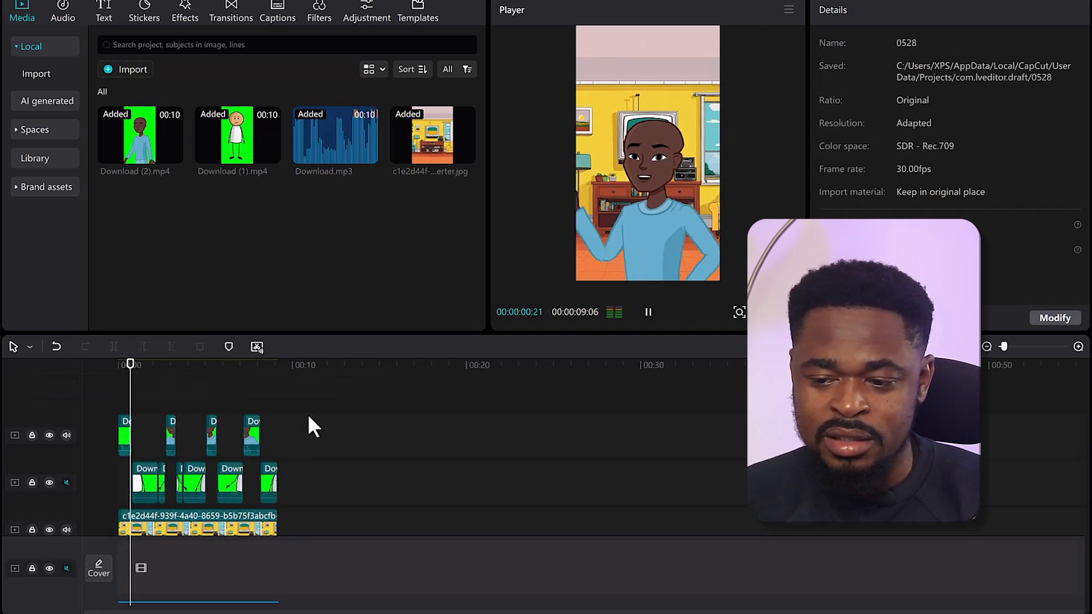
{"action": "scroll", "coordinate": [146, 506], "scroll_direction": "down", "scroll_amount": 2}
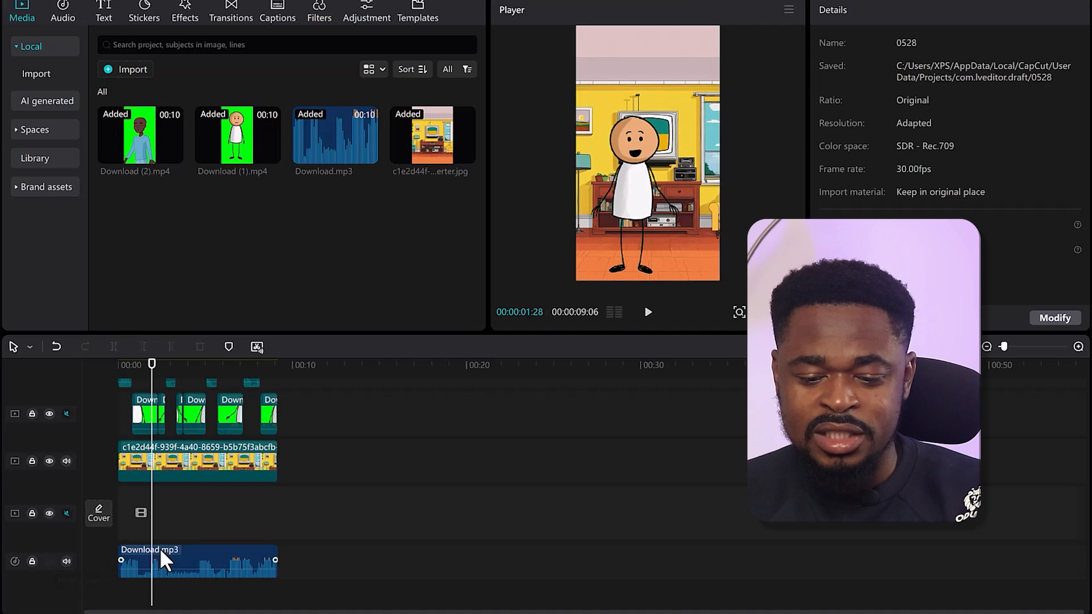
{"action": "left_click", "coordinate": [179, 557]}
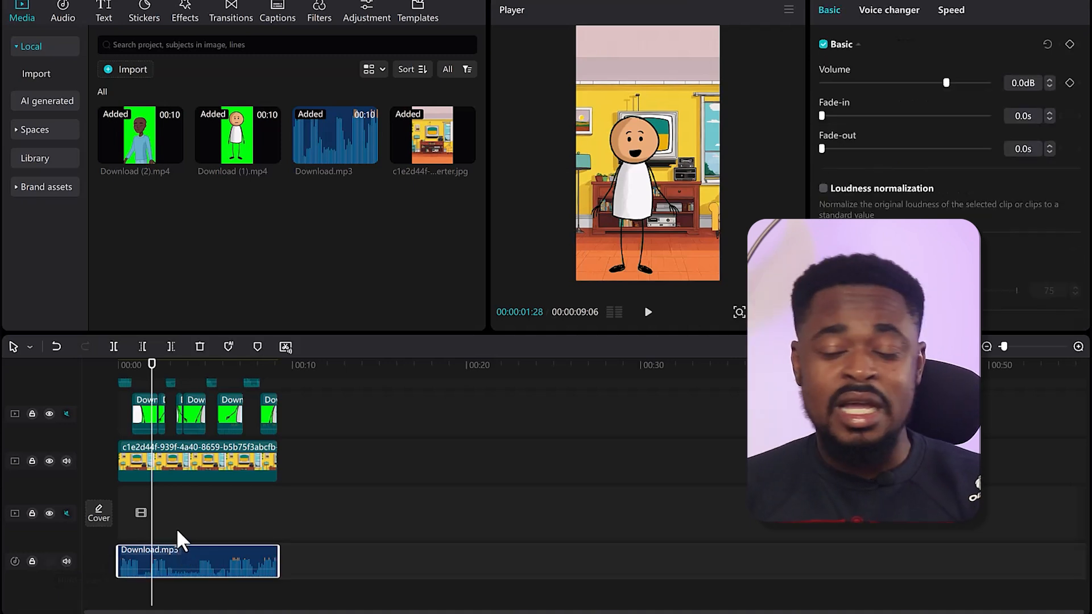
{"action": "key", "text": "Delete"}
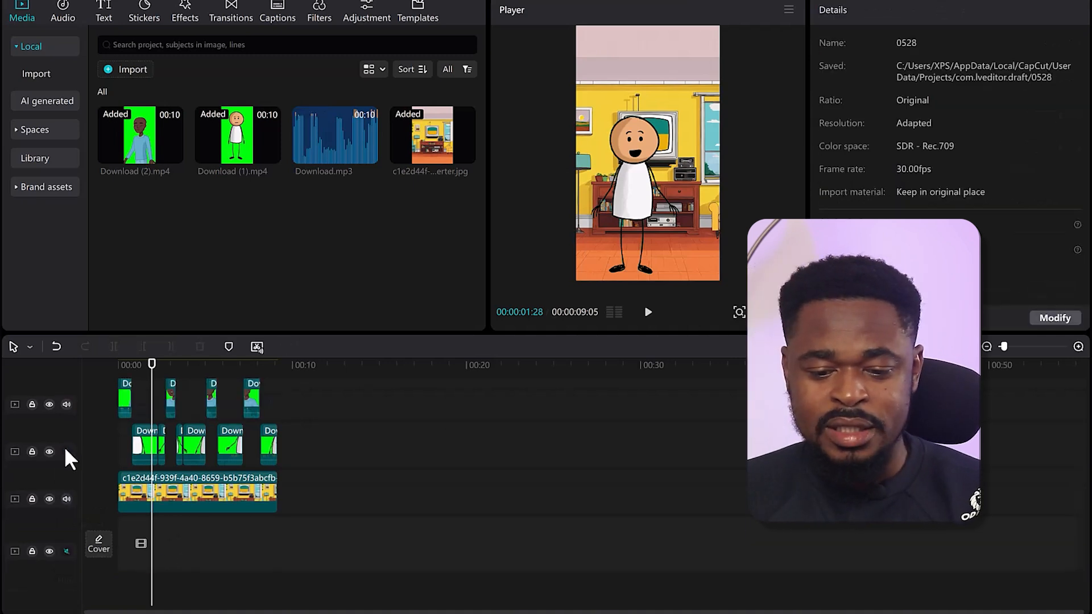
Unmute the Download (1).mp4 character track and play back the conversation from the beginning.
{"action": "left_click", "coordinate": [67, 452]}
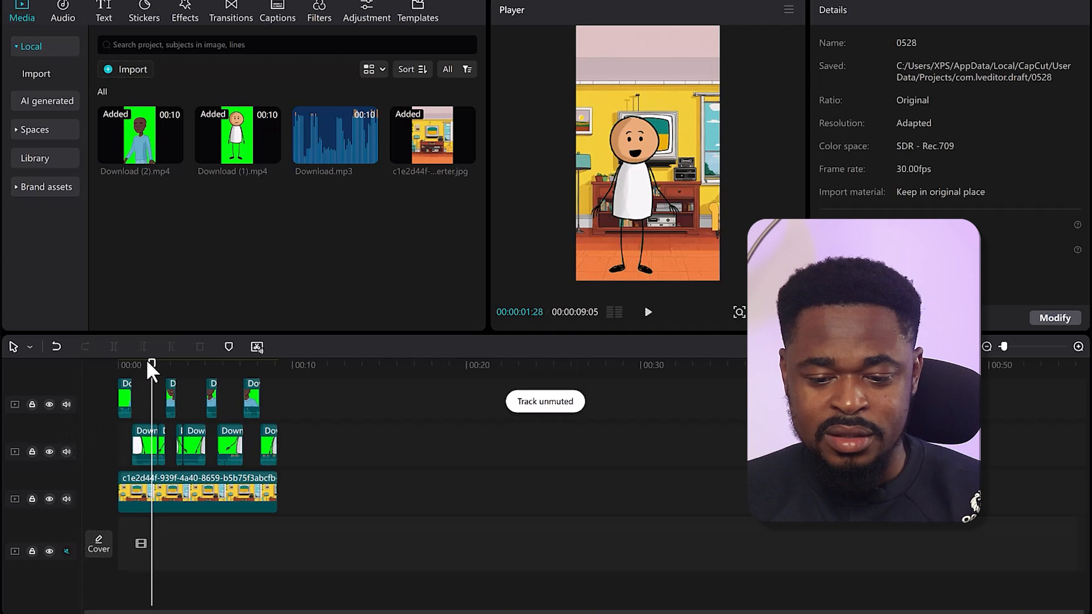
{"action": "left_click_drag", "start_coordinate": [148, 375], "coordinate": [70, 360]}
{"action": "key", "text": "space"}
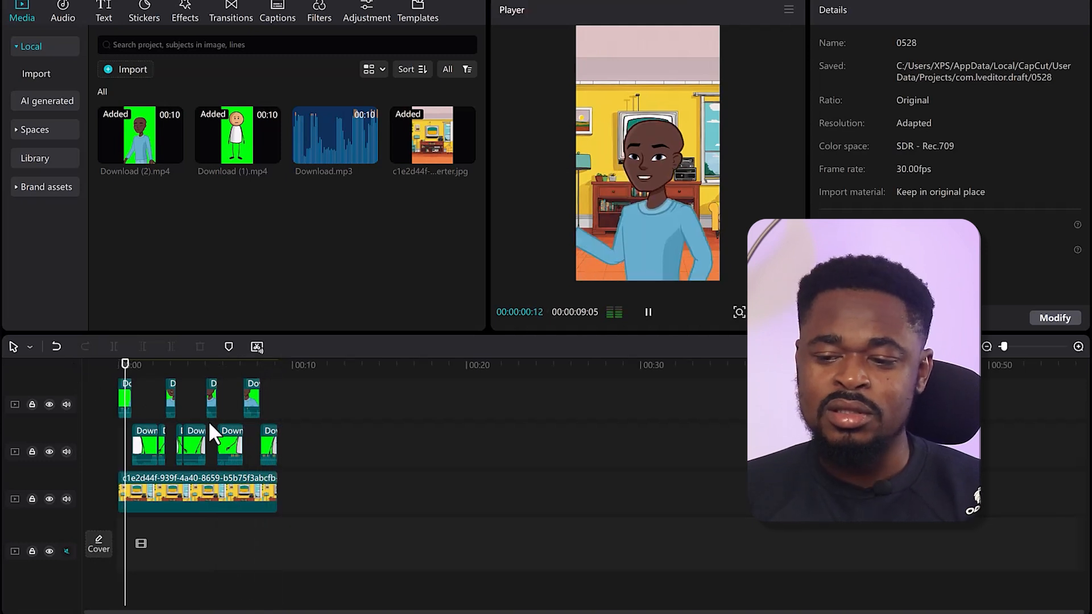
{"action": "key", "text": "space"}
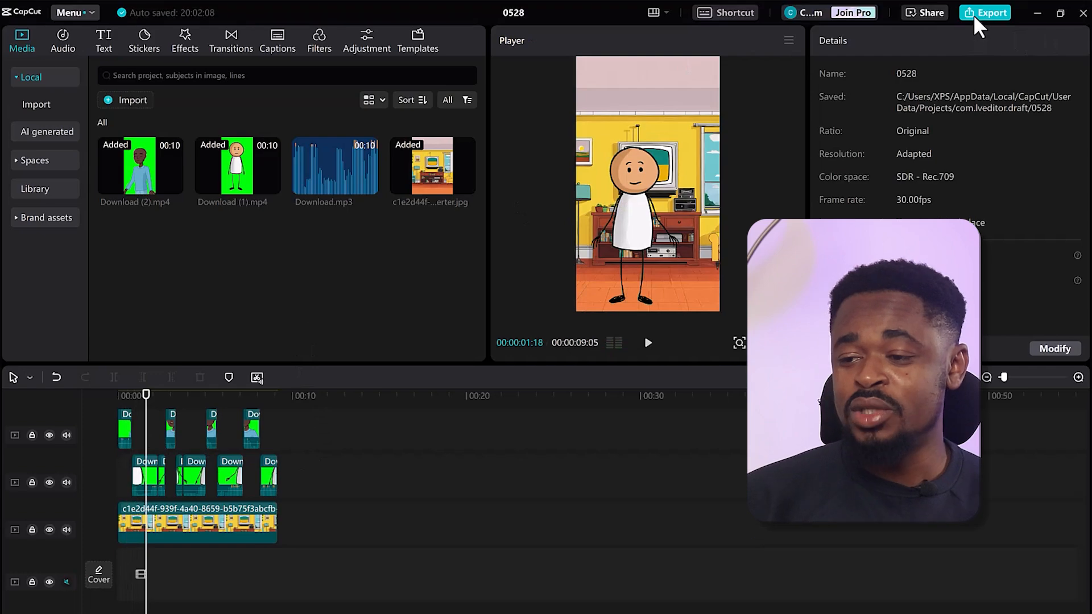
Check the export settings for project 0528 and close them without exporting.
{"action": "left_click", "coordinate": [984, 13]}
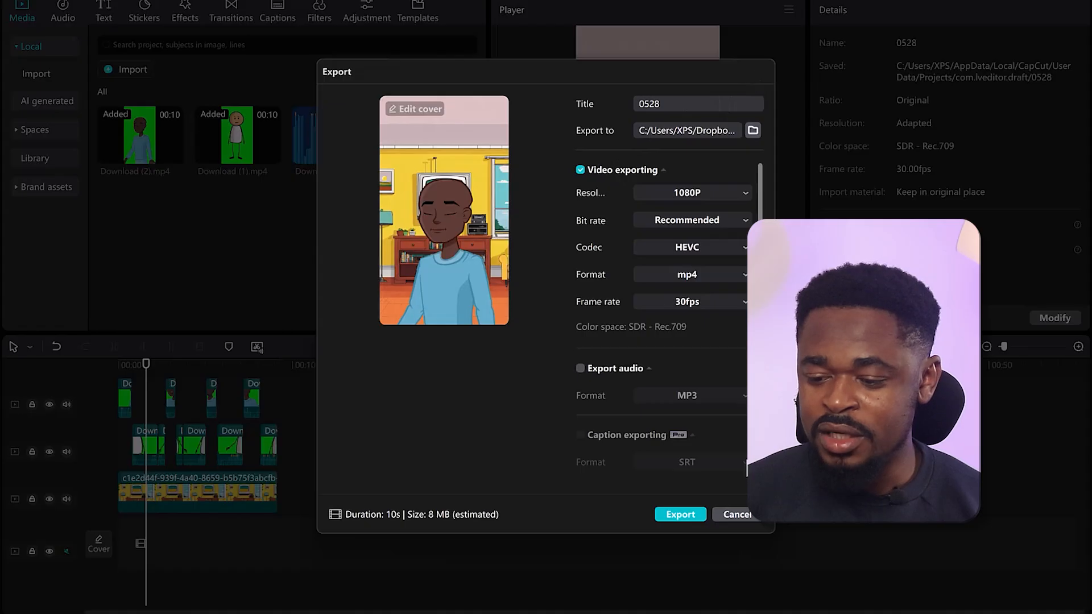
{"action": "left_click", "coordinate": [738, 515]}
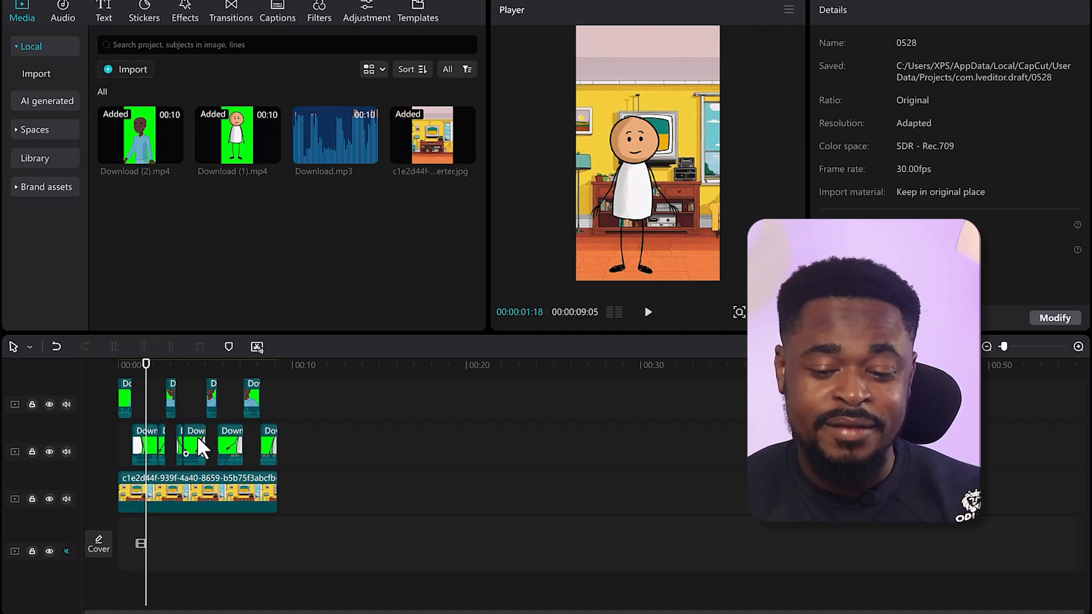
Enlarge the Download (1).mp4 clip at 00:00:04:09 into a closer shot, keeping the character centered with its feet below the frame.
{"action": "left_click", "coordinate": [202, 449]}
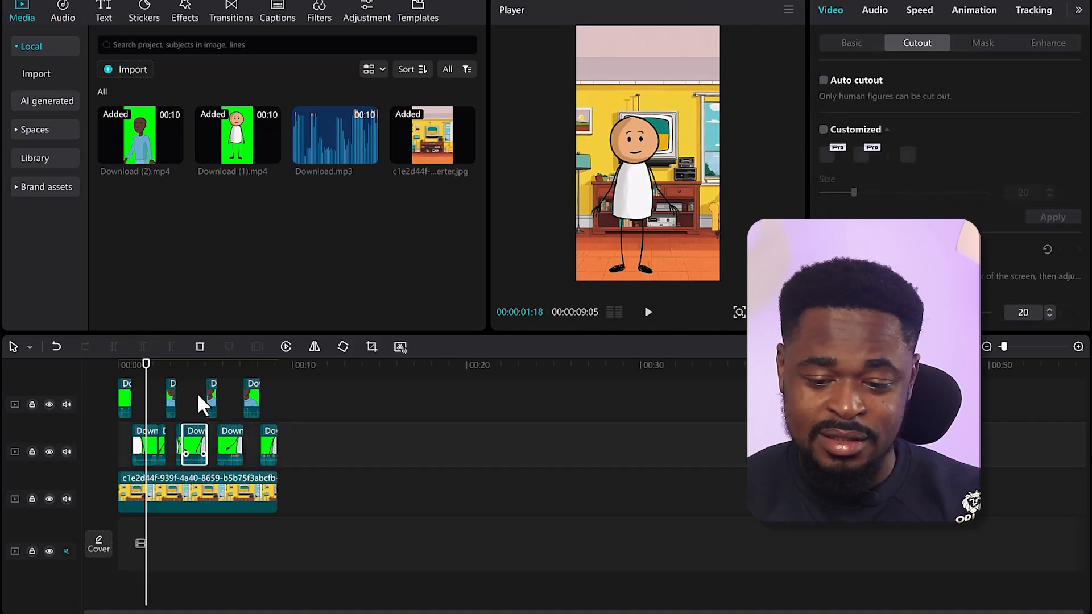
{"action": "left_click", "coordinate": [194, 364]}
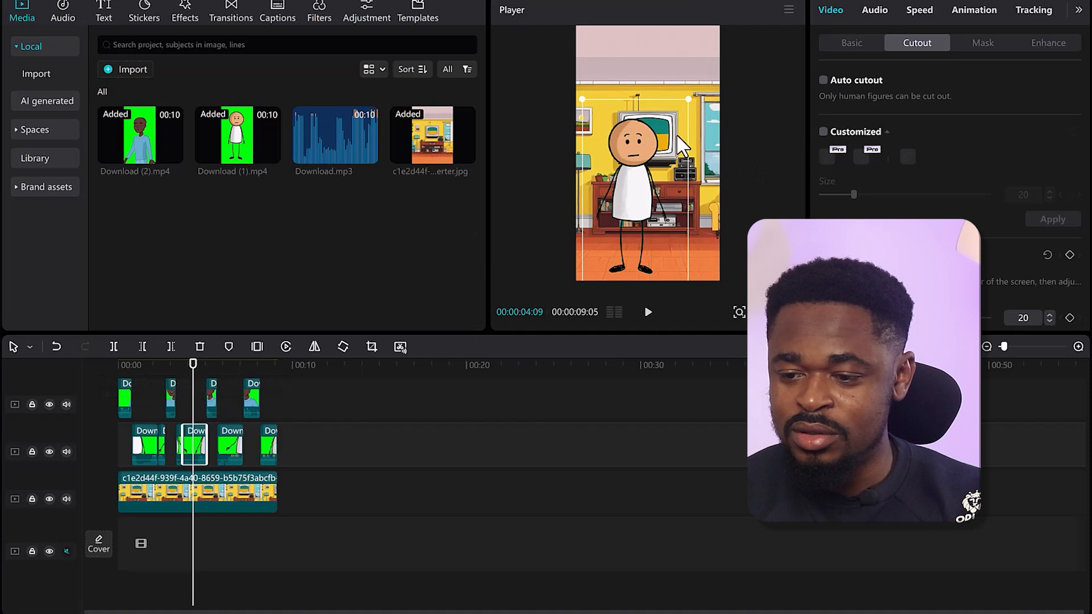
{"action": "left_click_drag", "start_coordinate": [687, 101], "coordinate": [740, 77]}
{"action": "mouse_move", "coordinate": [645, 171]}
{"action": "left_mouse_down"}
{"action": "mouse_move", "coordinate": [647, 211]}
{"action": "mouse_move", "coordinate": [648, 178]}
{"action": "left_mouse_up"}
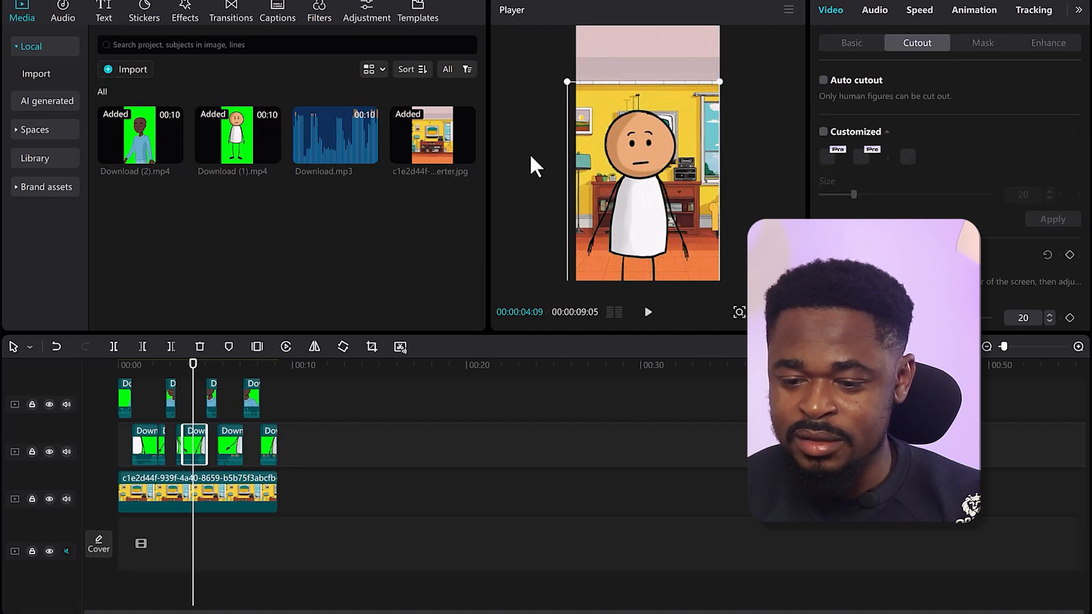
Enlarge the last Download (1).mp4 clip at 00:00:09:05 into a tighter close-up, with the character slightly left of center and its feet out of frame.
{"action": "left_click", "coordinate": [270, 454]}
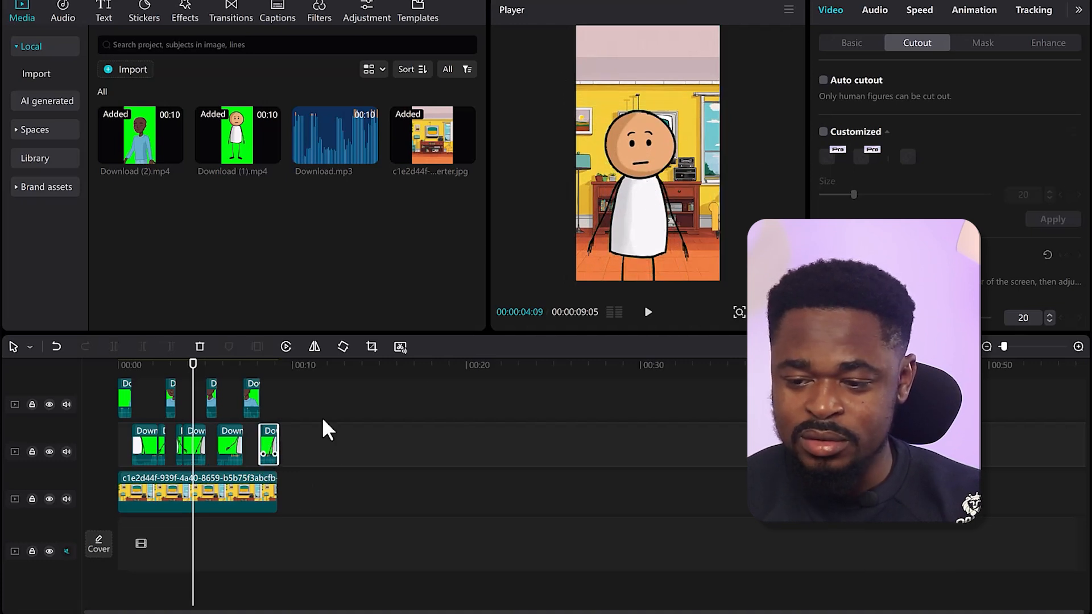
{"action": "left_click", "coordinate": [276, 364]}
{"action": "left_click", "coordinate": [630, 185]}
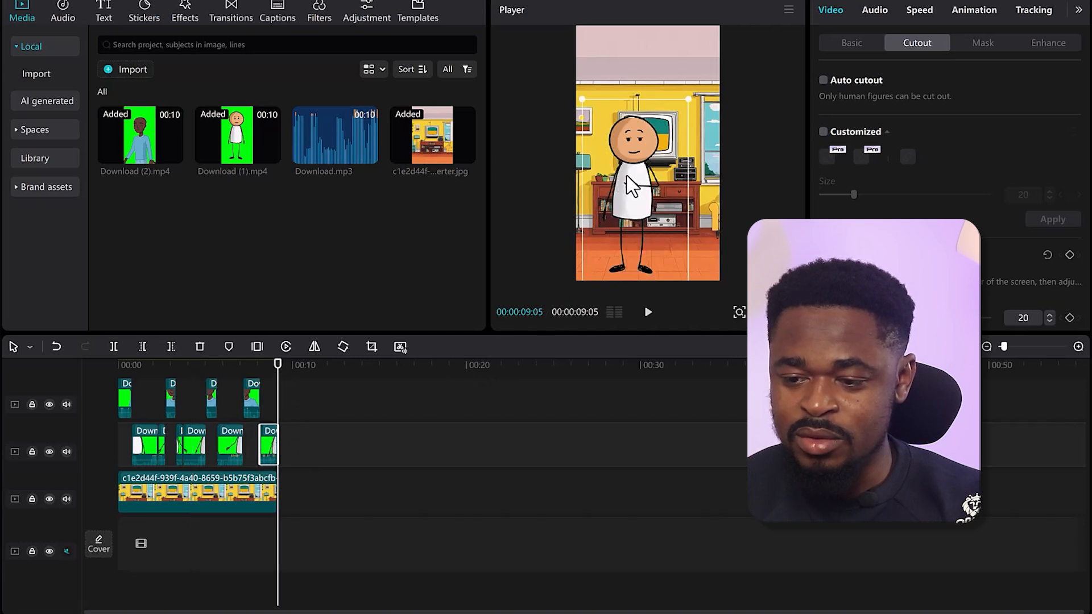
{"action": "left_click_drag", "start_coordinate": [695, 99], "coordinate": [722, 46]}
{"action": "left_click_drag", "start_coordinate": [632, 192], "coordinate": [636, 199]}
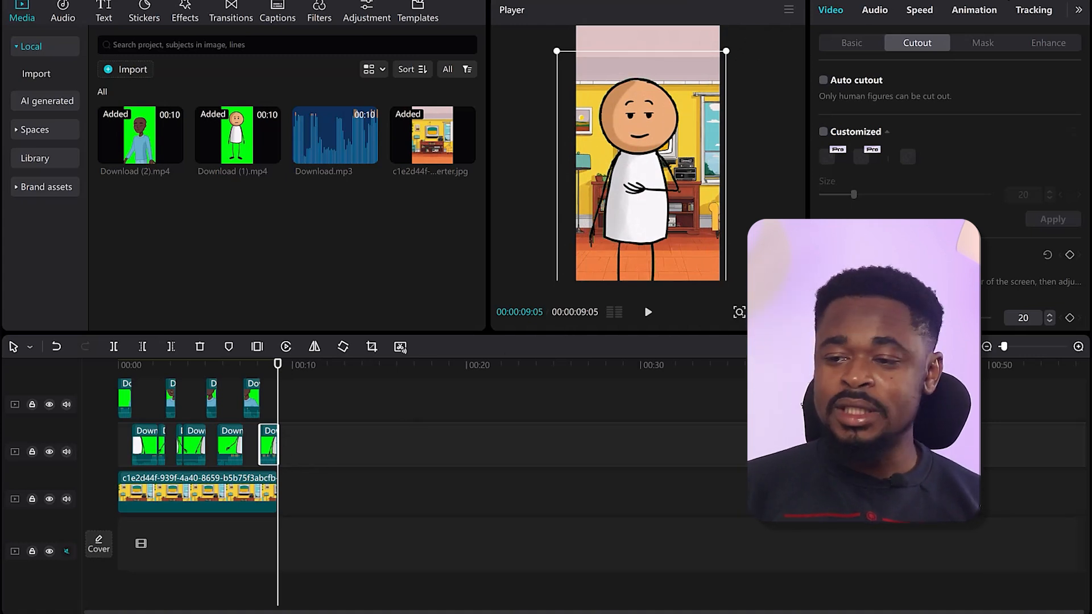
Export the video as 0528 at 1080P, HEVC, mp4 and 30fps, and play the exported file in the media player.
{"action": "key", "text": "ctrl+e"}
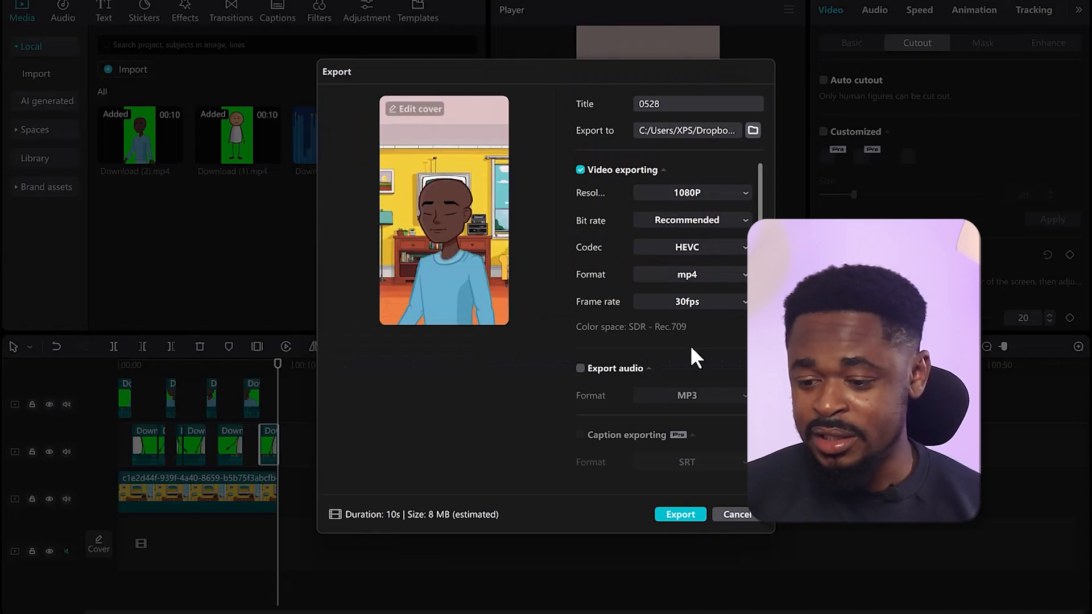
{"action": "left_click", "coordinate": [693, 507]}
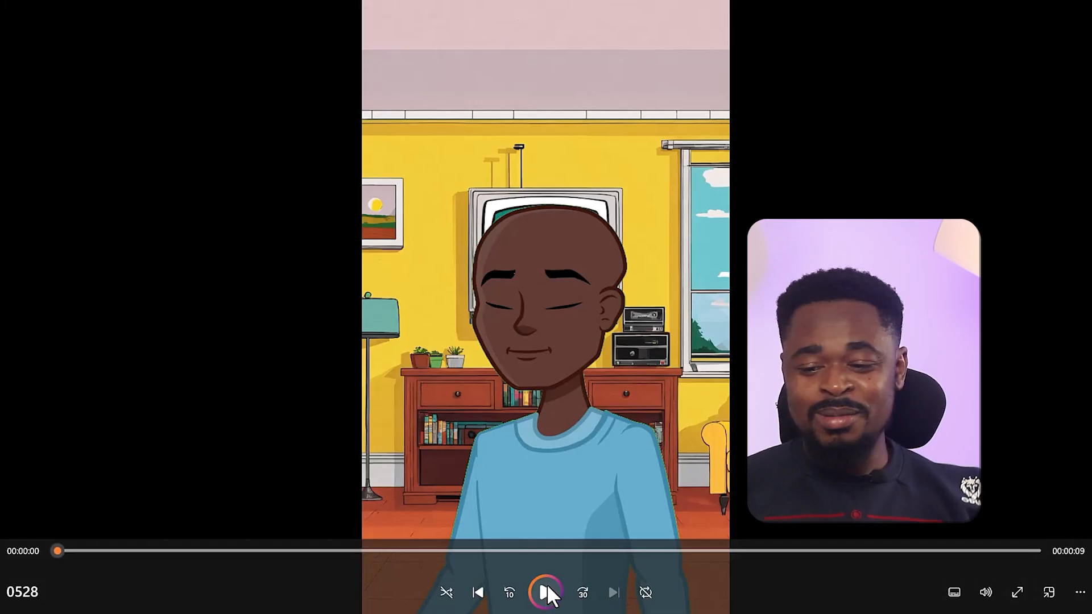
{"action": "left_click", "coordinate": [548, 586]}
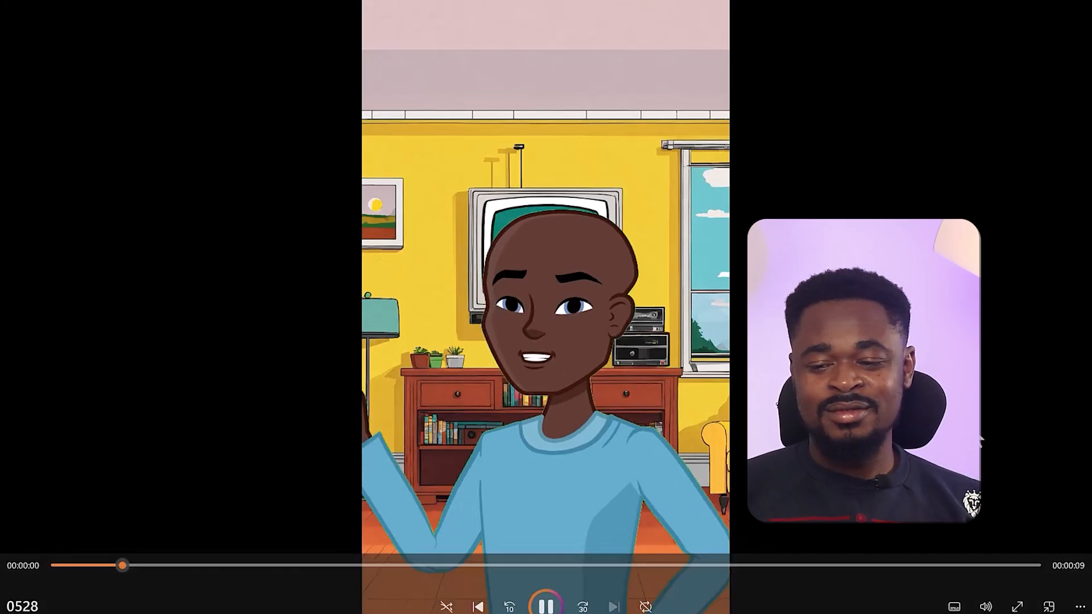